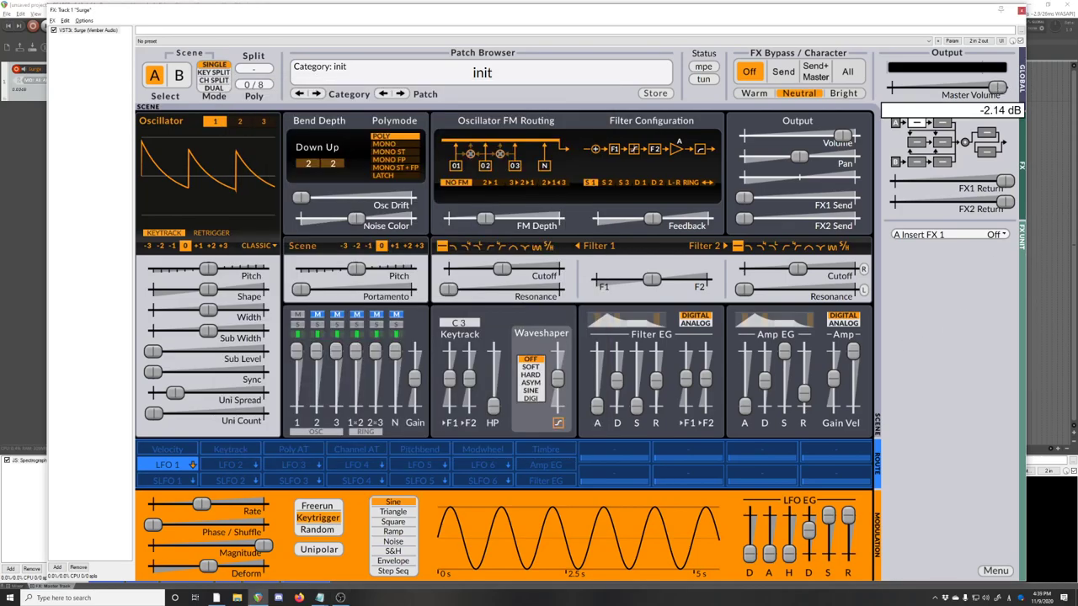
Step: Lower the master volume to about -8 dB and flip between scenes A and B
left_click_drag(997, 87, 984, 87)
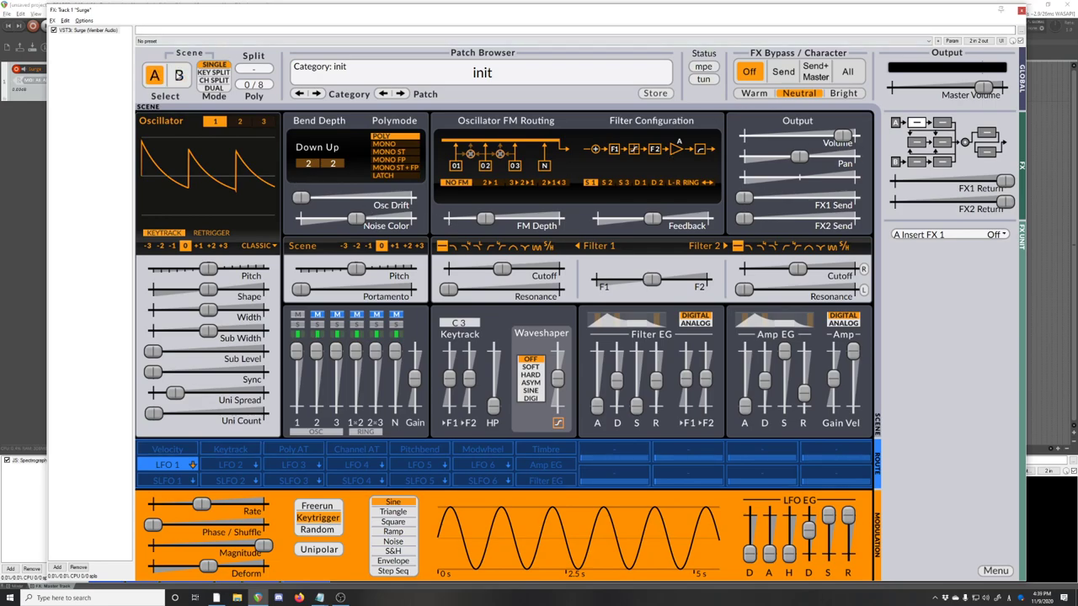
left_click(179, 75)
left_click(157, 75)
left_click(182, 78)
left_click(150, 77)
Step: Try Dual scene mode and return to Single, browsing the FX slots back to A Insert FX 1
left_click(216, 89)
left_click(224, 65)
left_click(943, 123)
left_click(942, 142)
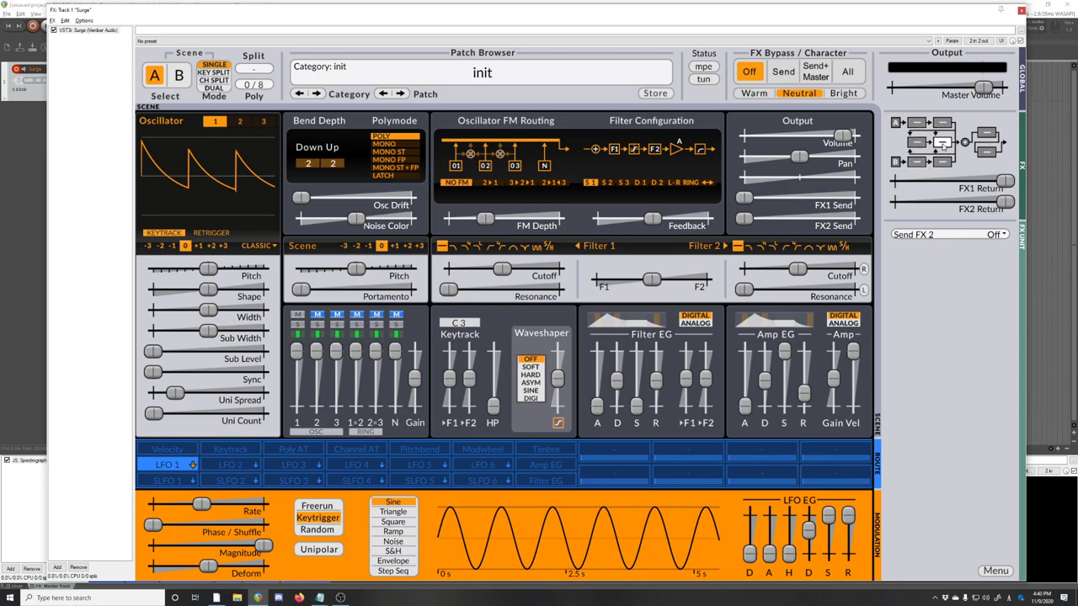
left_click(987, 154)
left_click(917, 123)
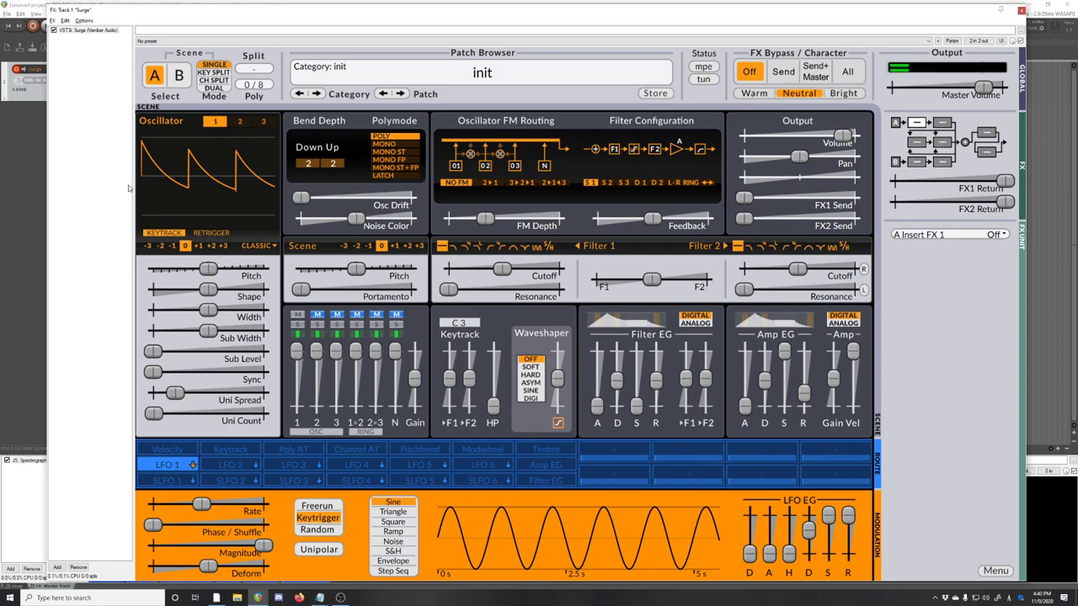
Step: Set oscillator 1 shape to 52.9%, width to 41.9%, narrower unison spread and 10 unison voices
left_click_drag(211, 291, 223, 309)
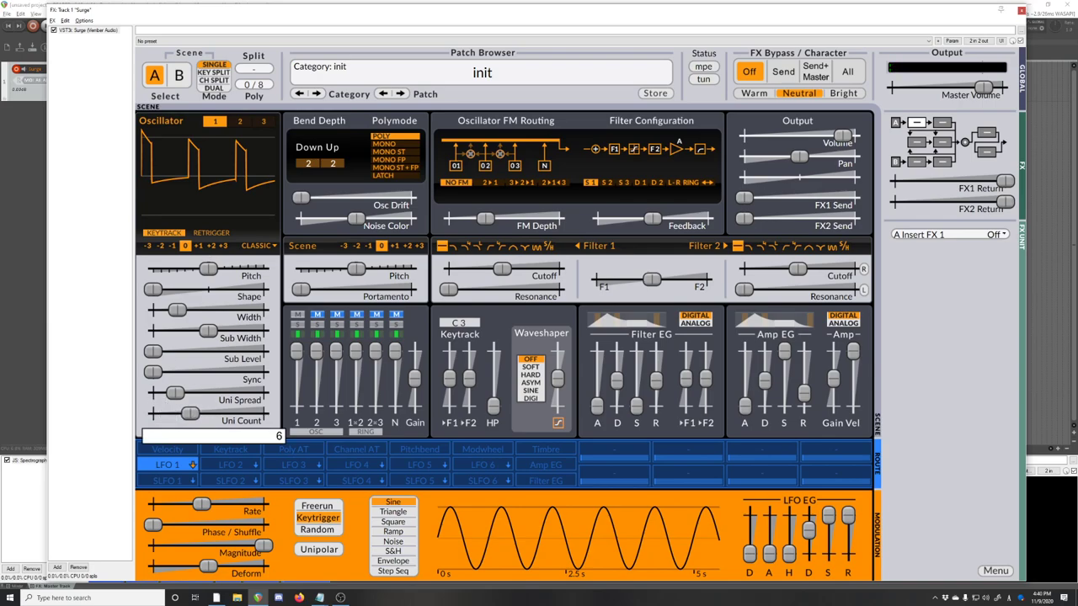
left_click(174, 393)
left_click_drag(175, 393, 158, 393)
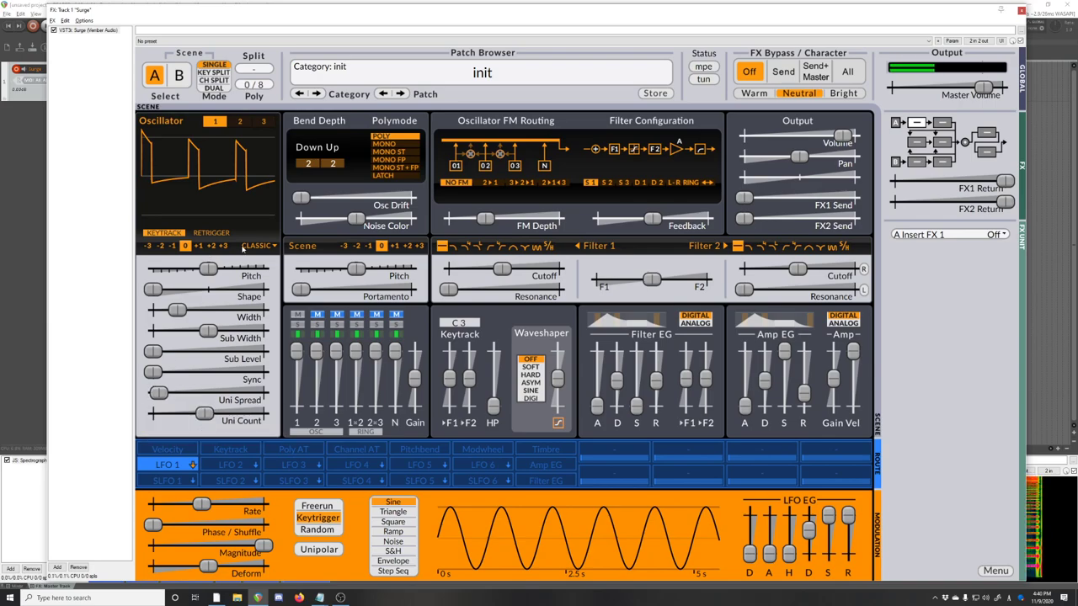
left_click(208, 331)
left_click_drag(152, 290, 190, 310)
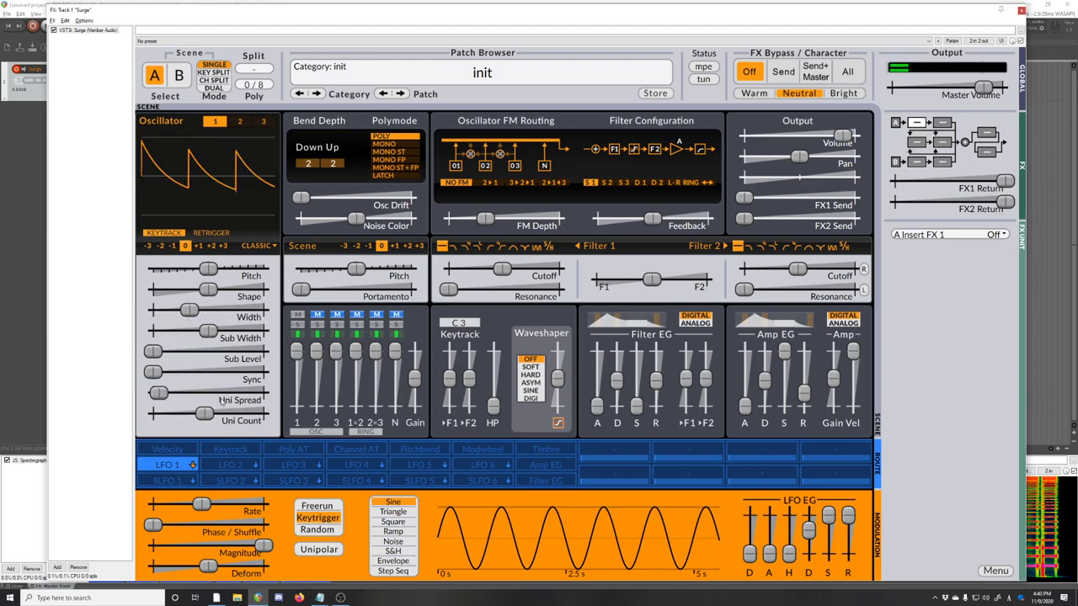
left_click_drag(204, 413, 177, 392)
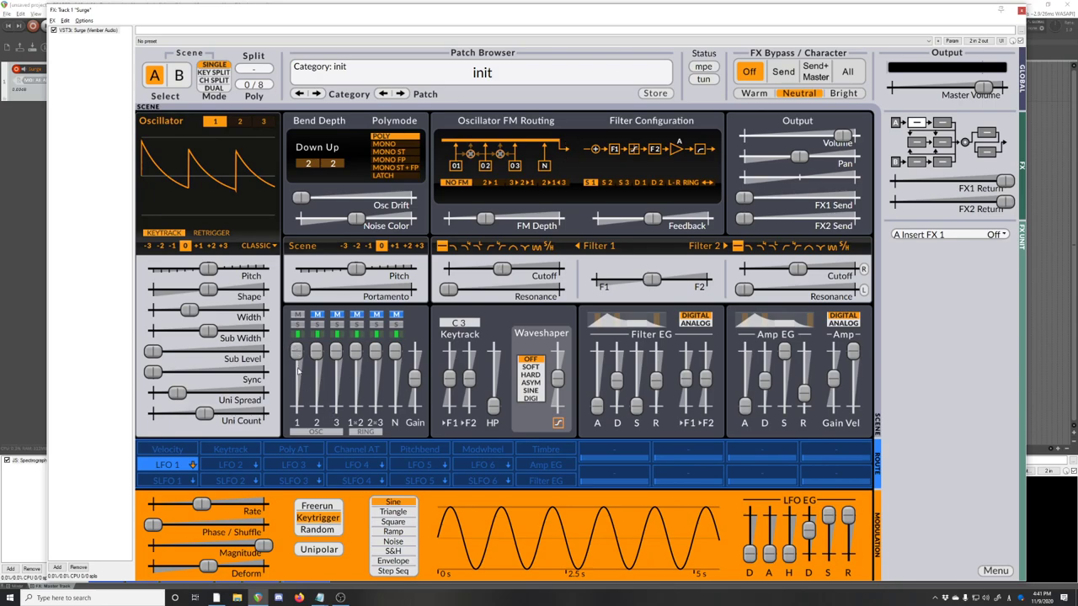
Step: Nudge oscillator 1's mixer level, then bring up oscillator 2
mouse_move(298, 357)
left_mouse_down()
mouse_move(298, 391)
mouse_move(298, 353)
left_mouse_up()
left_click(240, 121)
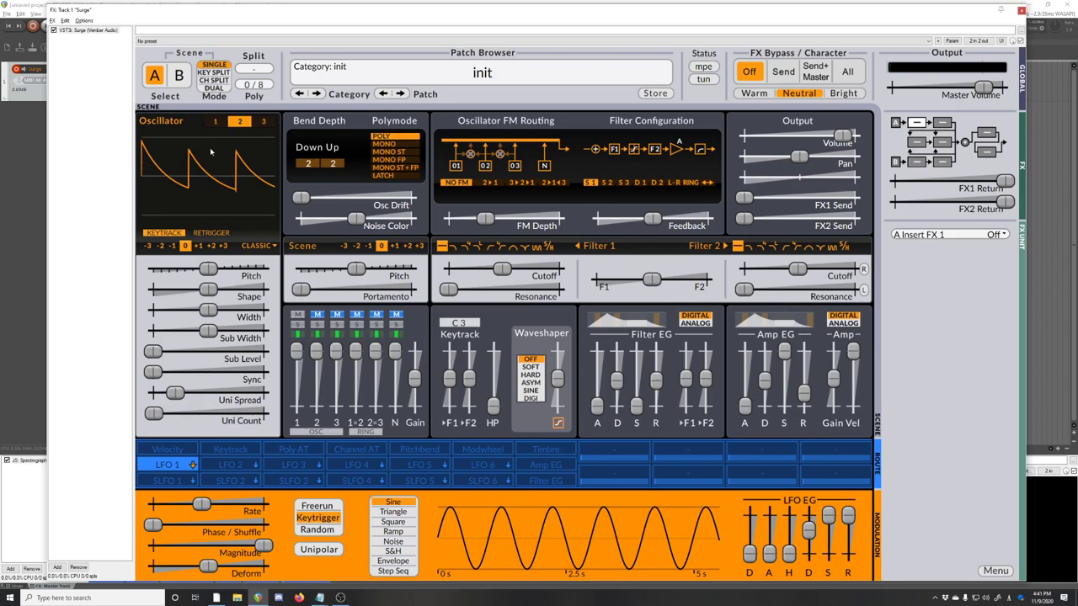
Step: Change oscillator 2's type to Wavetable and load the rharms wavetable
left_click(264, 246)
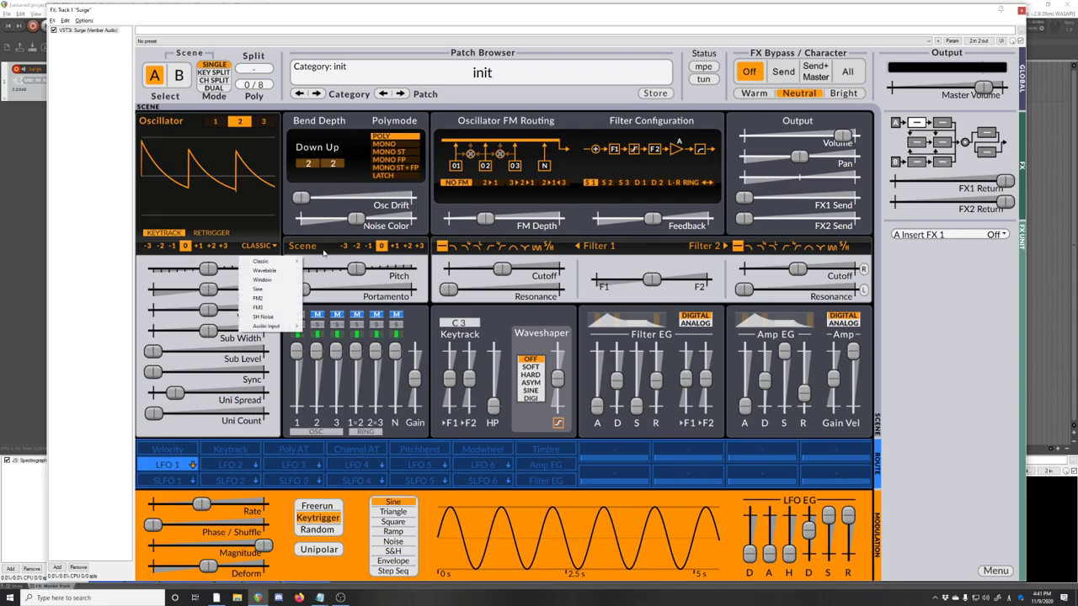
left_click(265, 278)
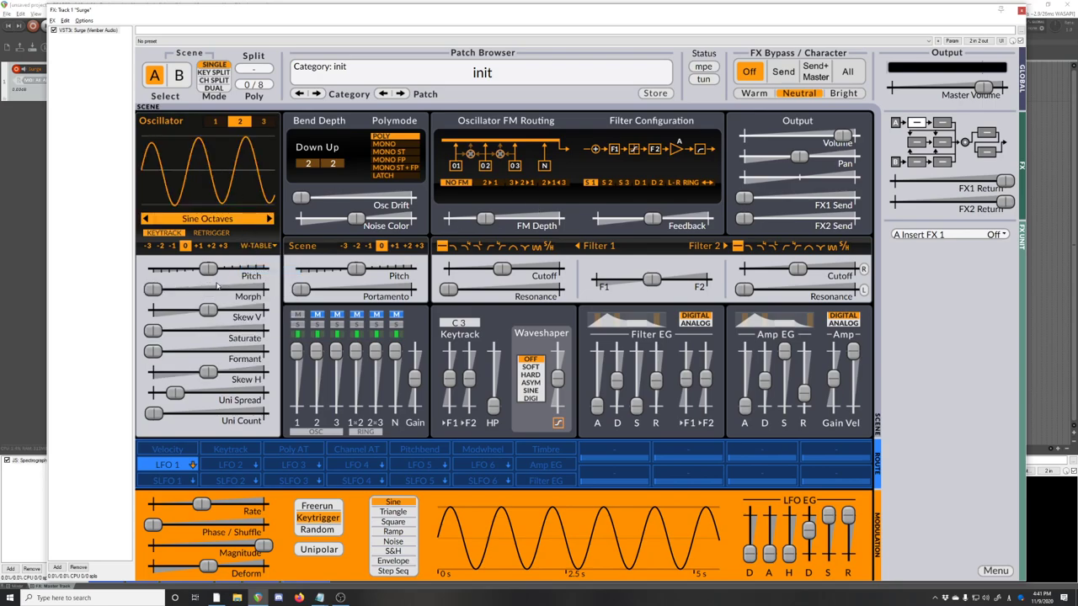
left_click(237, 221)
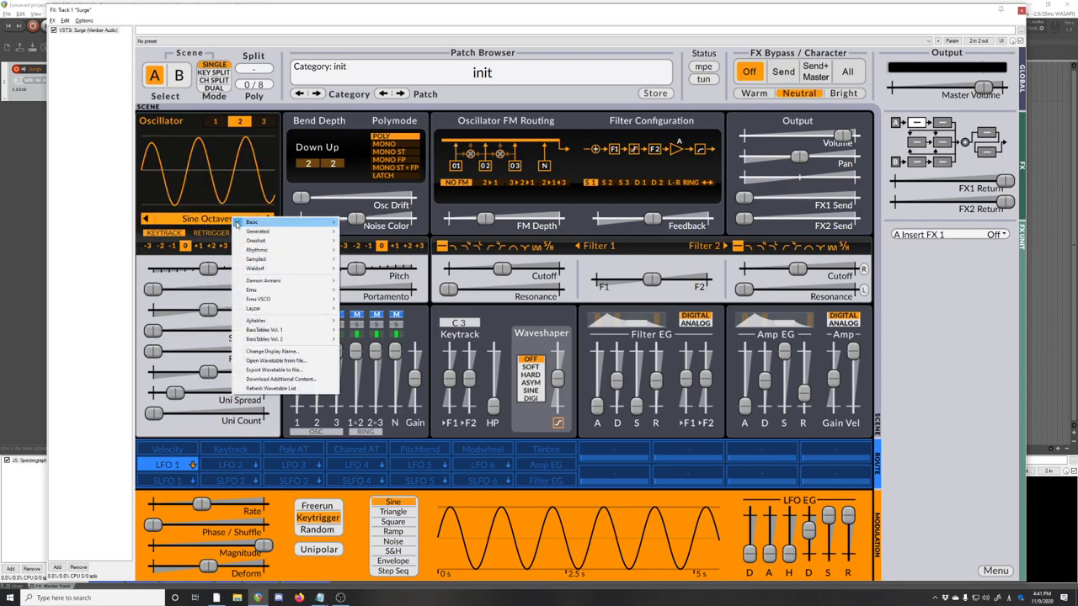
mouse_move(237, 223)
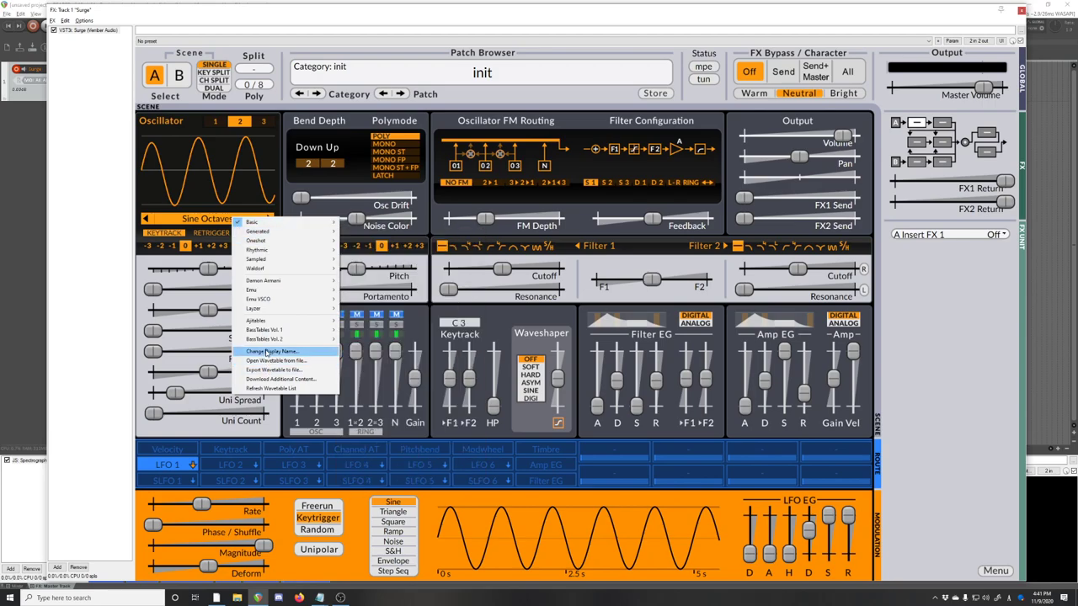
mouse_move(263, 323)
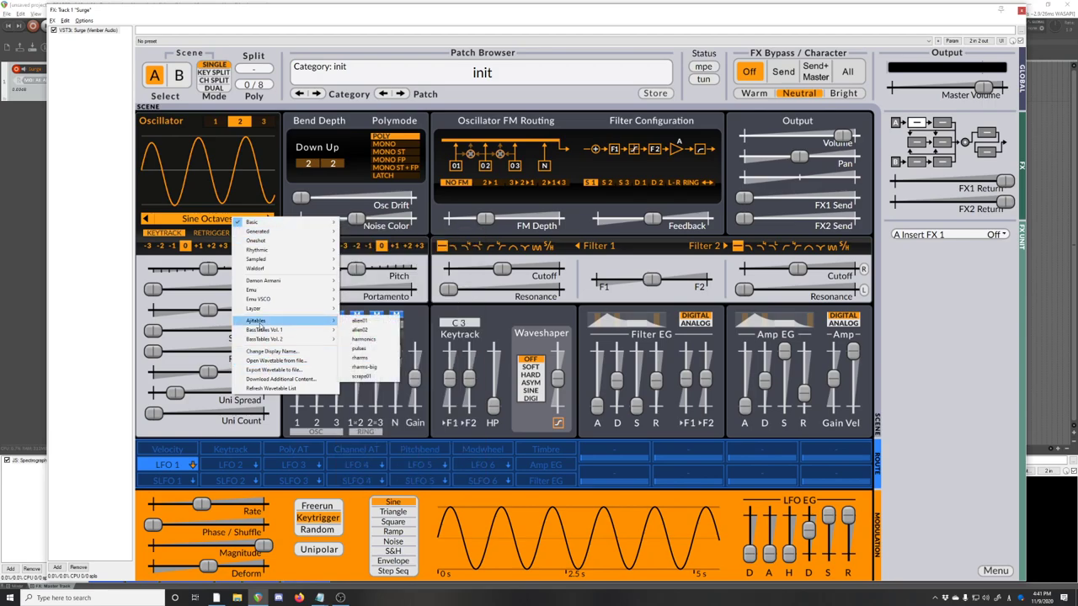
left_click(367, 360)
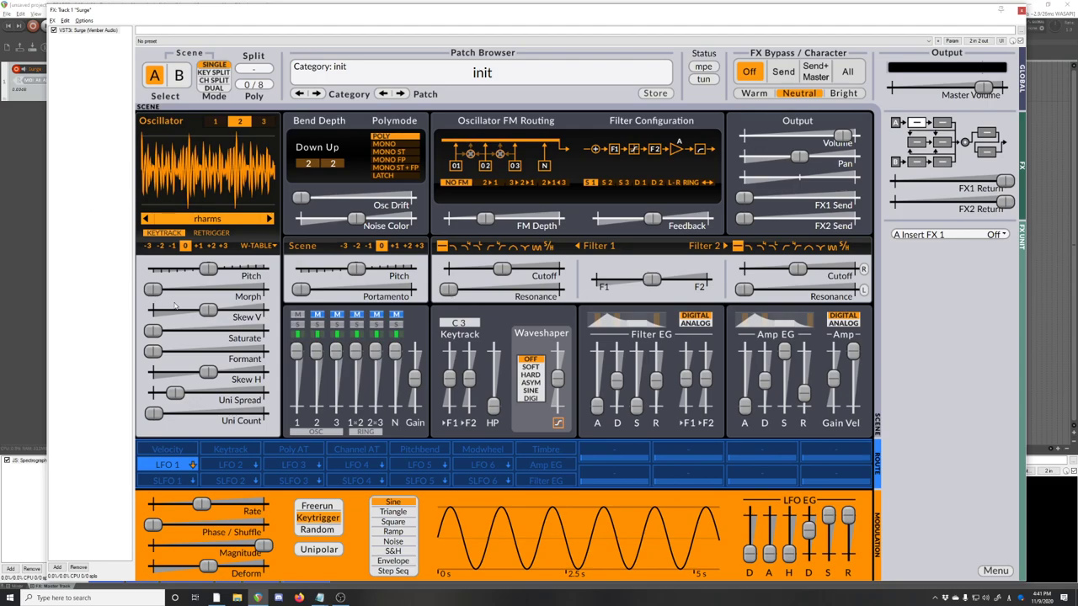
Step: Unmute oscillator 2, mute oscillator 1, and morph the wavetable to about 32%
left_click(317, 315)
left_click(298, 315)
left_click_drag(165, 298, 194, 297)
Step: Load the Generated Saw Detuned wavetable and morph it to about 59%
left_click(236, 219)
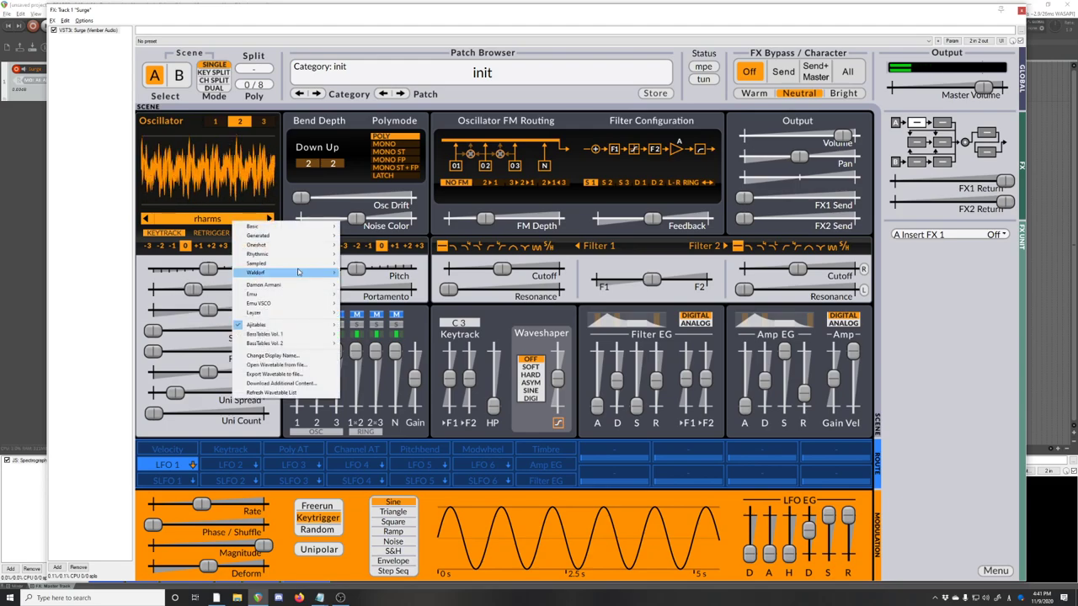
mouse_move(285, 235)
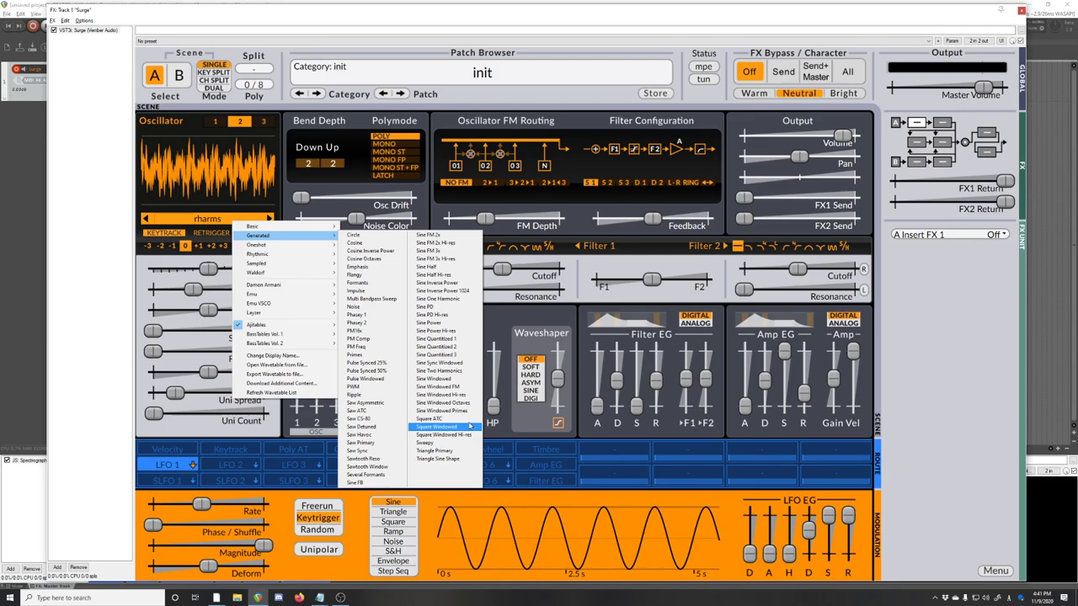
left_click(359, 429)
mouse_move(193, 289)
left_mouse_down()
mouse_move(218, 290)
mouse_move(172, 290)
mouse_move(204, 290)
left_mouse_up()
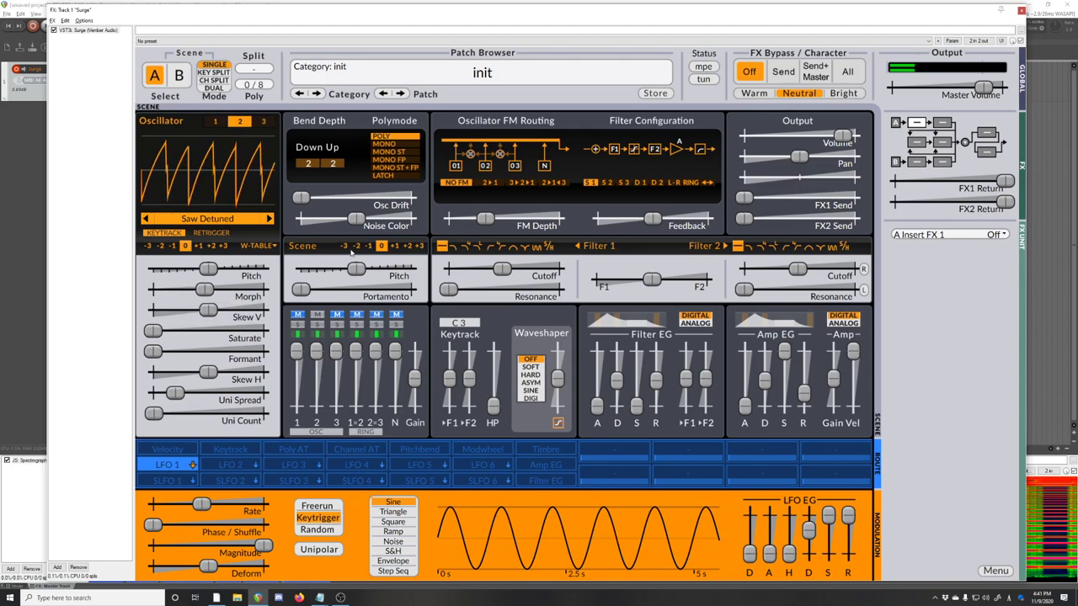
Step: Leave the oscillator type unchanged and toggle oscillator 1's mute and solo
left_click(255, 249)
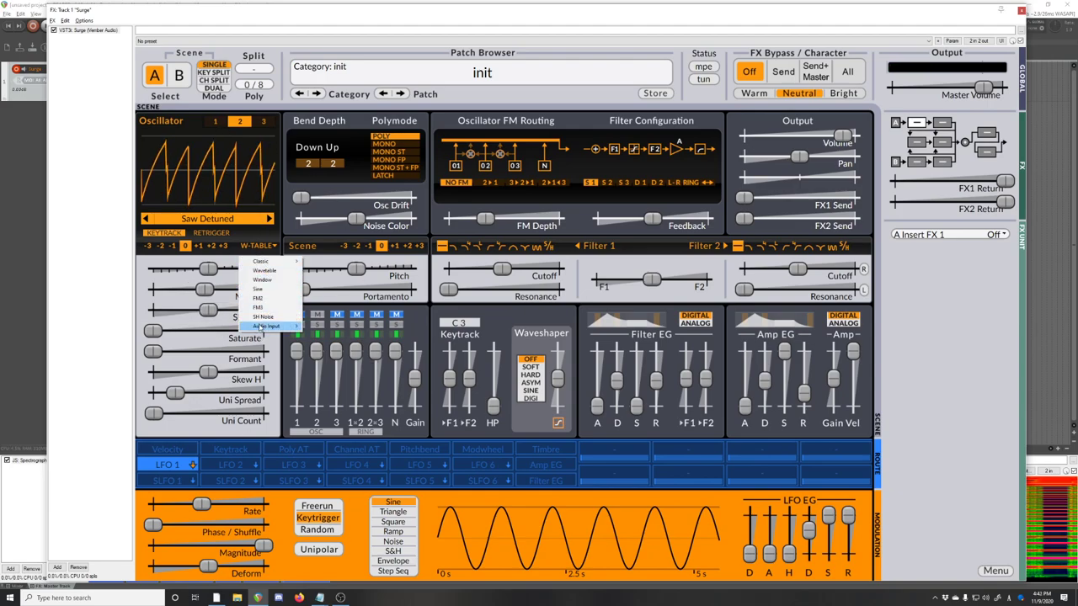
mouse_move(265, 261)
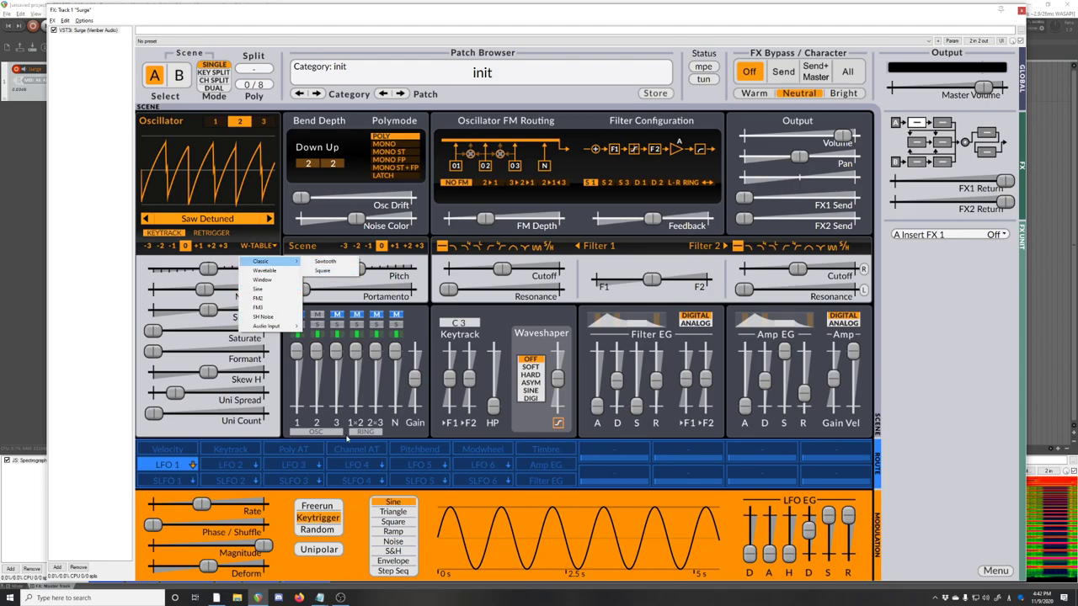
left_click(429, 272)
left_click(297, 315)
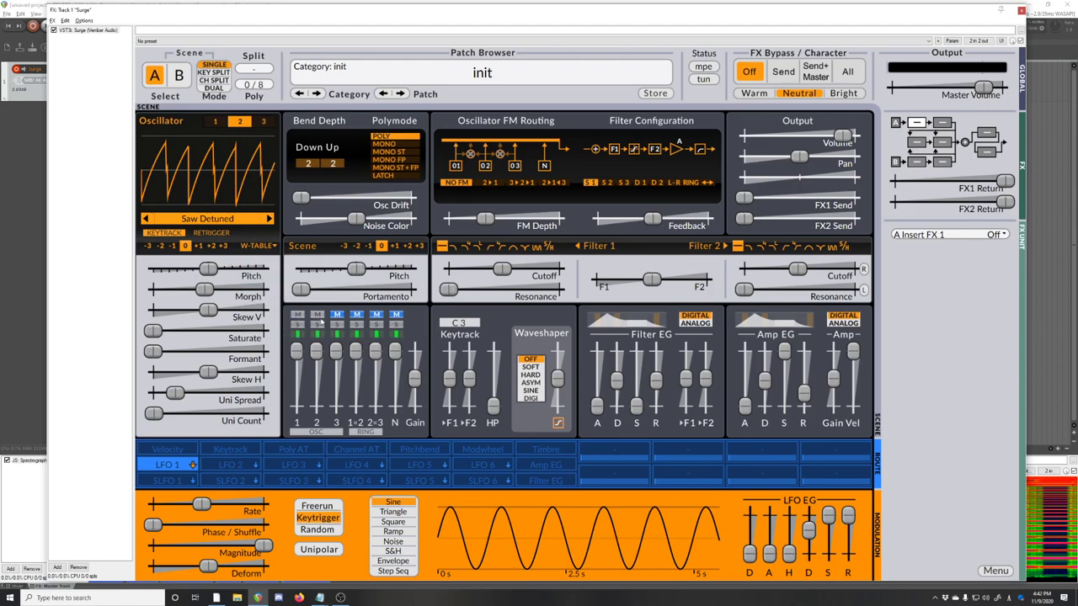
left_click(298, 325)
left_click(298, 326)
Step: Switch to oscillator 3 and toggle oscillator 1, ring modulator and noise mutes and levels
left_click(263, 121)
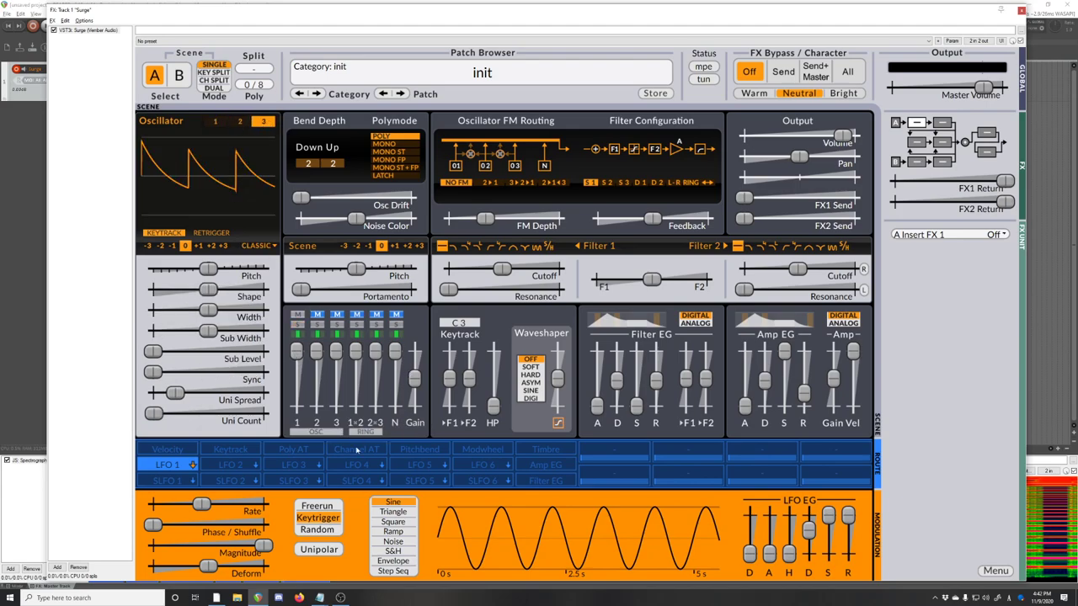
left_click(300, 315)
left_click(357, 317)
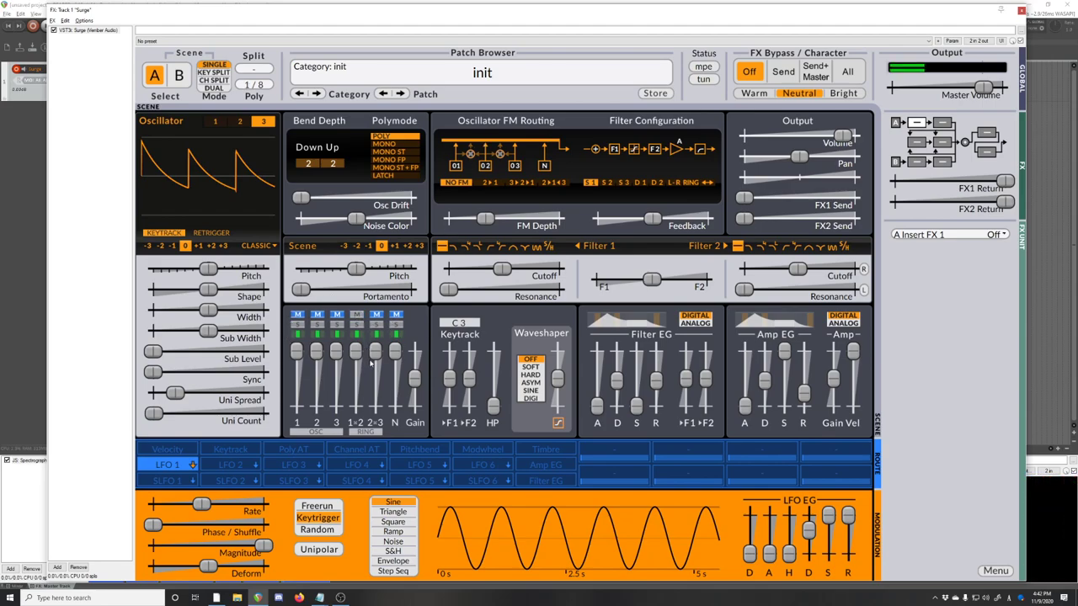
left_click_drag(356, 351, 356, 353)
left_click(357, 317)
left_click(396, 317)
mouse_move(394, 348)
left_mouse_down()
mouse_move(394, 375)
mouse_move(395, 352)
left_mouse_up()
left_click_drag(491, 184, 549, 187)
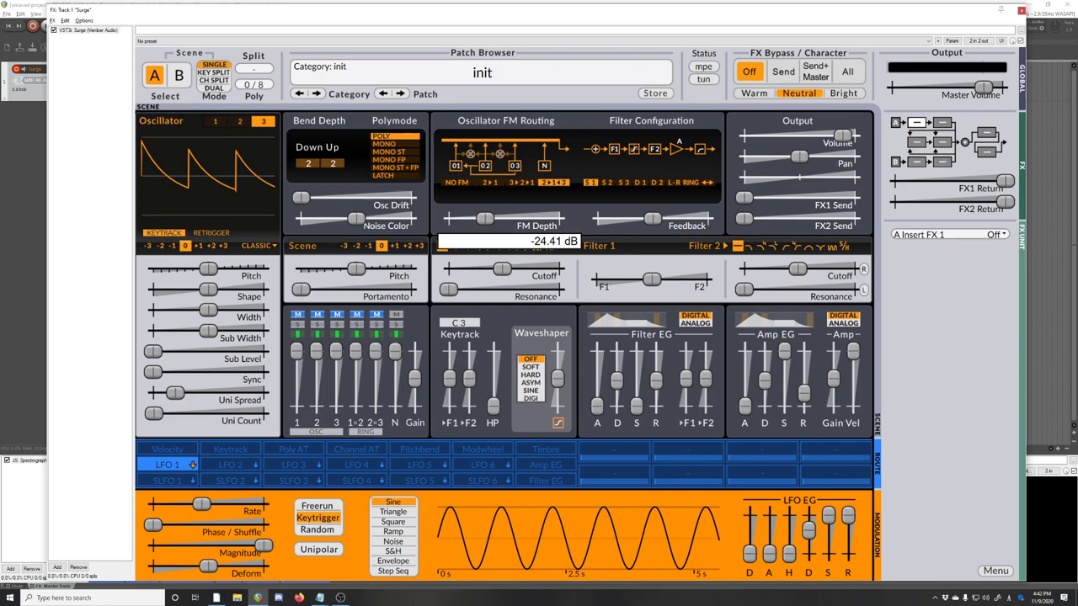
left_click_drag(485, 219, 546, 219)
double_click(546, 219)
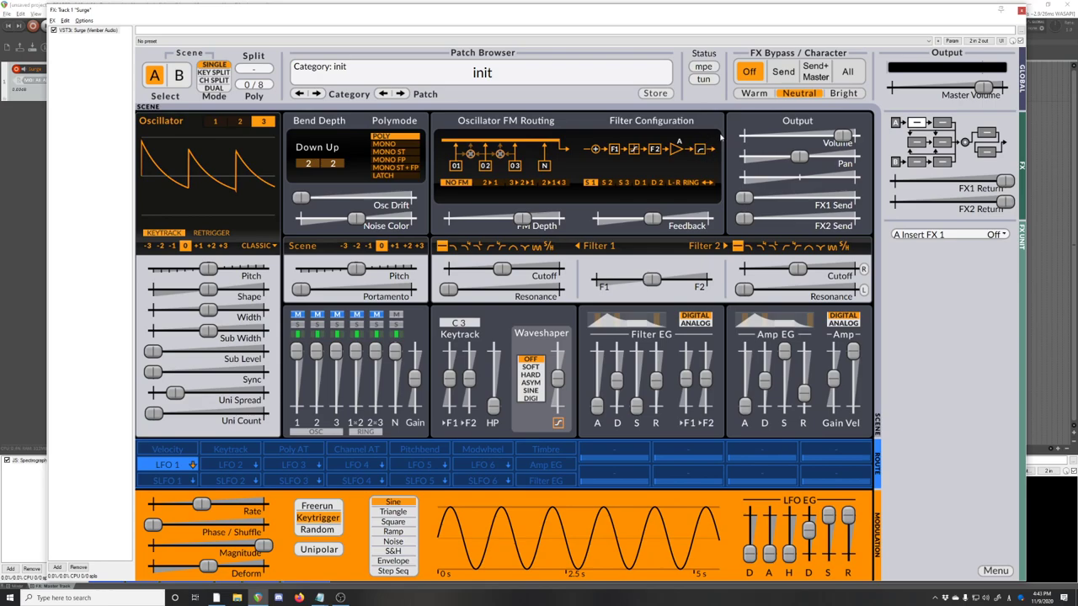
left_click(606, 182)
left_click(623, 182)
left_click(640, 182)
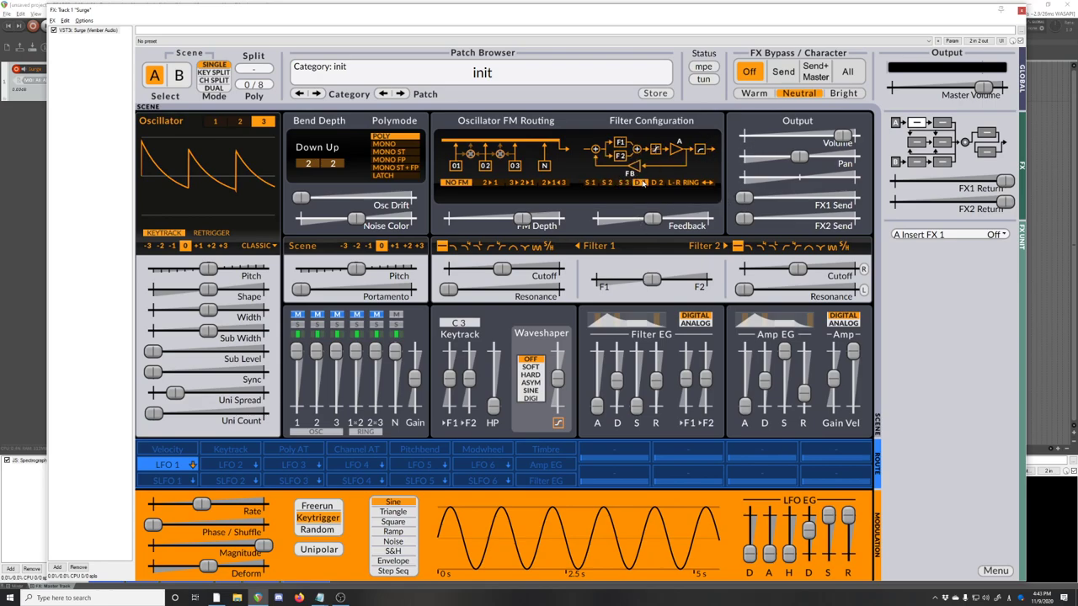
left_click(657, 182)
left_click(673, 182)
left_click(710, 182)
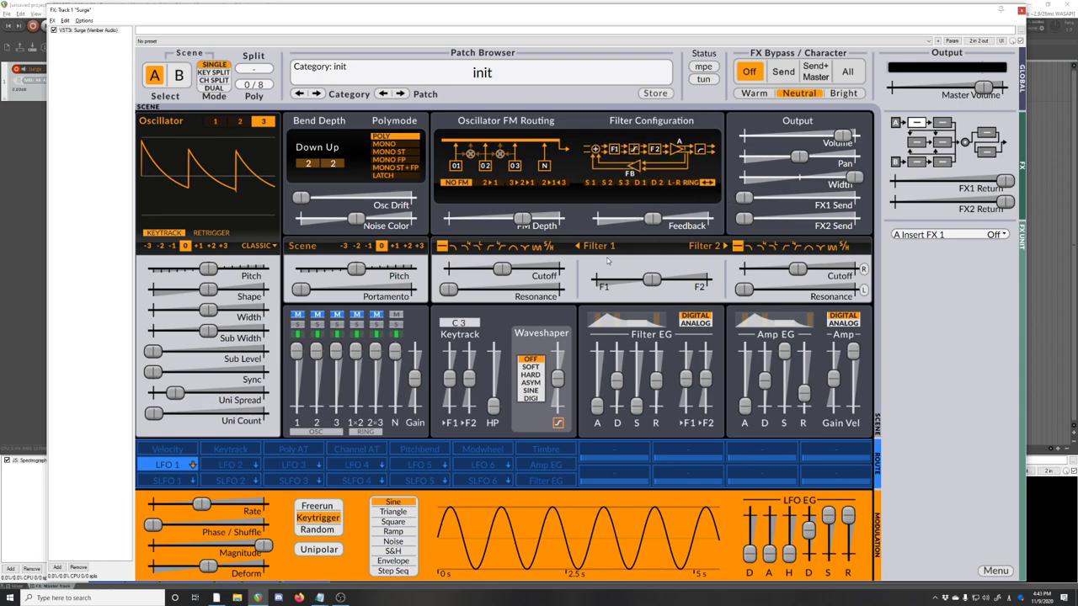
left_click(592, 183)
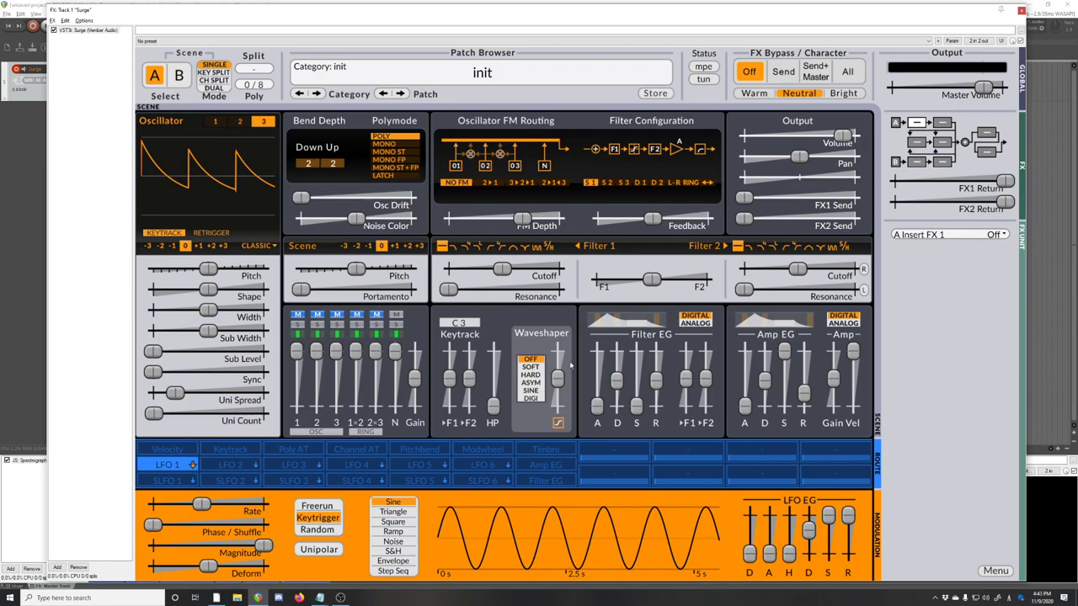
Step: Set Filter 1 to Lowpass 24dB, unmute oscillator 1 and mute the noise channel
mouse_move(455, 246)
left_mouse_down()
mouse_move(537, 246)
mouse_move(471, 241)
left_mouse_up()
left_click(514, 248)
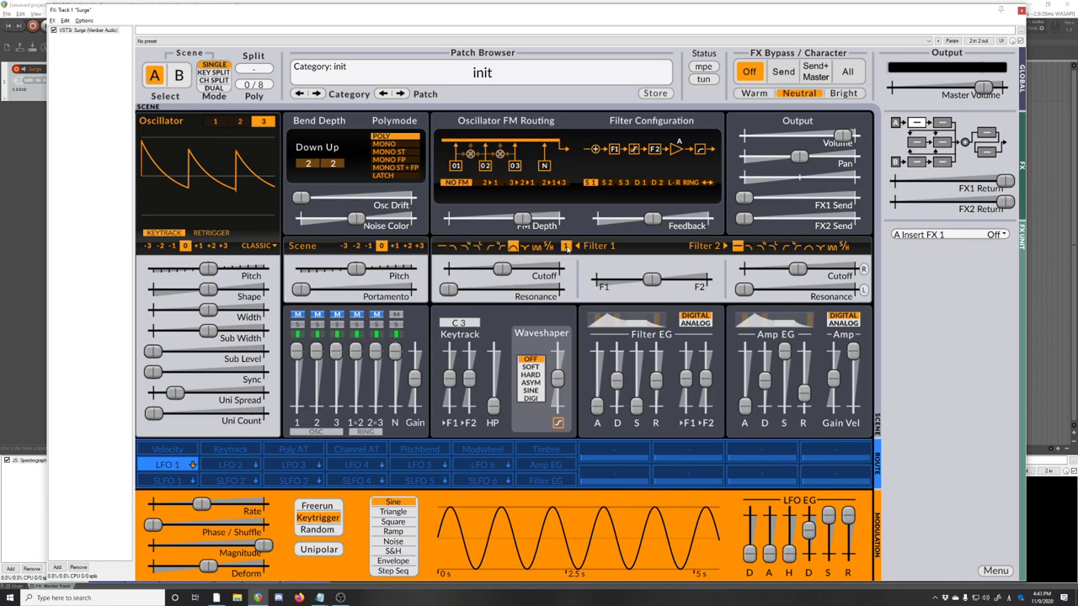
left_click(298, 314)
left_click(396, 314)
Step: Raise Filter 1's cutoff, step its subtype to 4, and try then reset resonance
left_click_drag(502, 268, 514, 268)
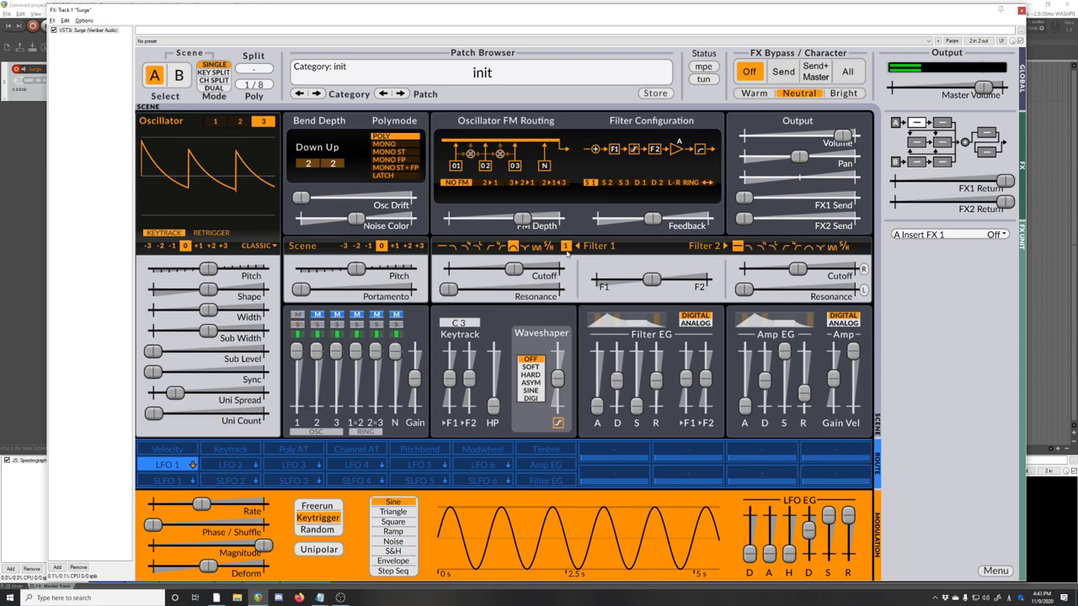
left_click(567, 247)
left_click(567, 246)
left_click(567, 247)
left_click_drag(450, 290, 501, 290)
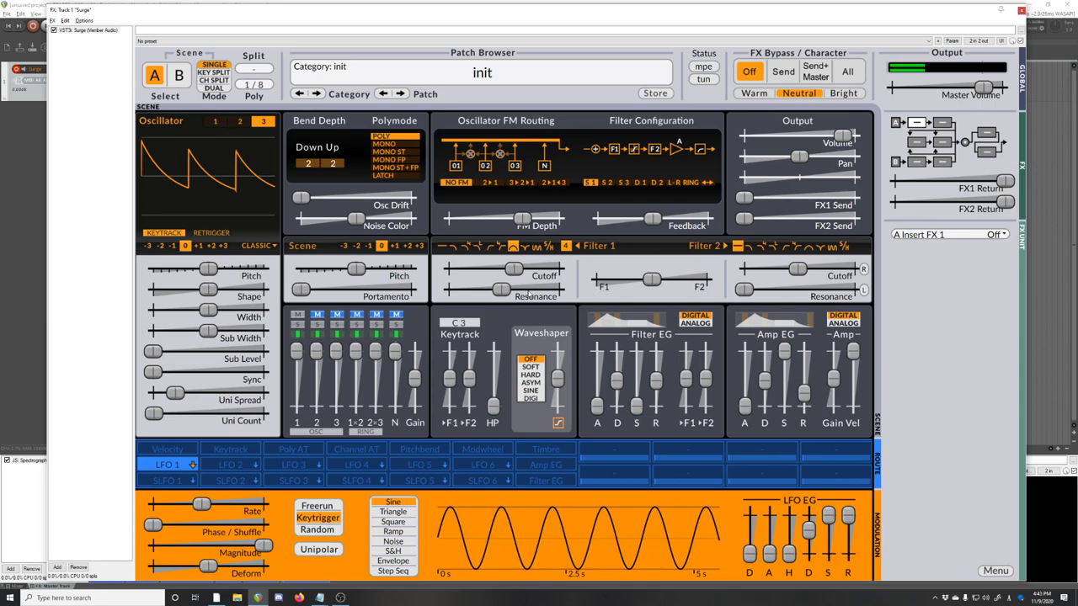
double_click(501, 290)
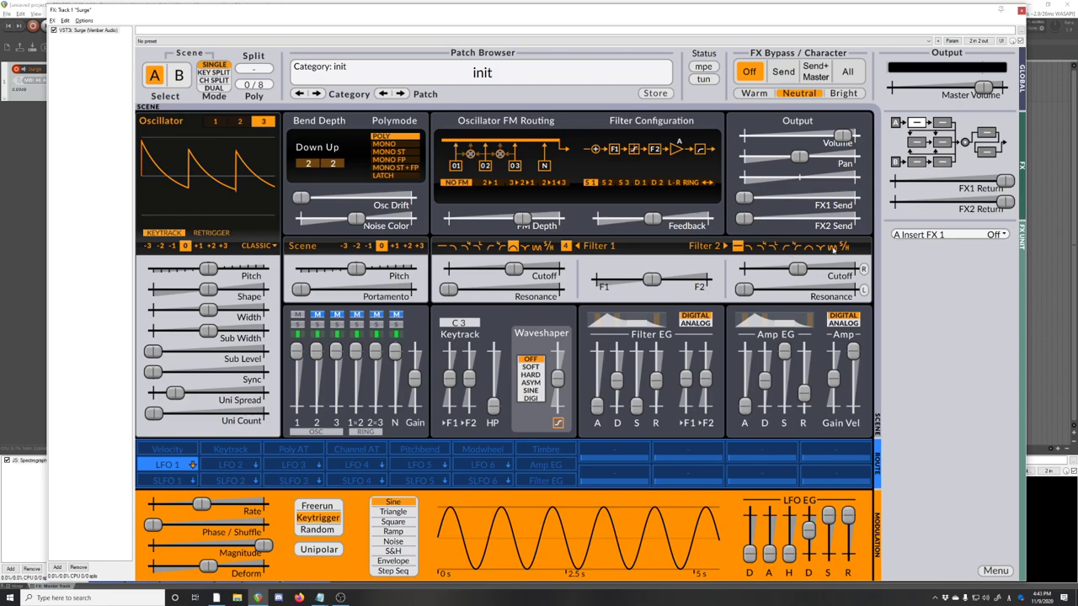
Step: Switch Filter 2 to sample-and-hold, raise its cutoff to about 4.8 kHz, and test the high-pass
left_click(843, 247)
mouse_move(798, 270)
left_mouse_down()
mouse_move(834, 270)
mouse_move(815, 269)
left_mouse_up()
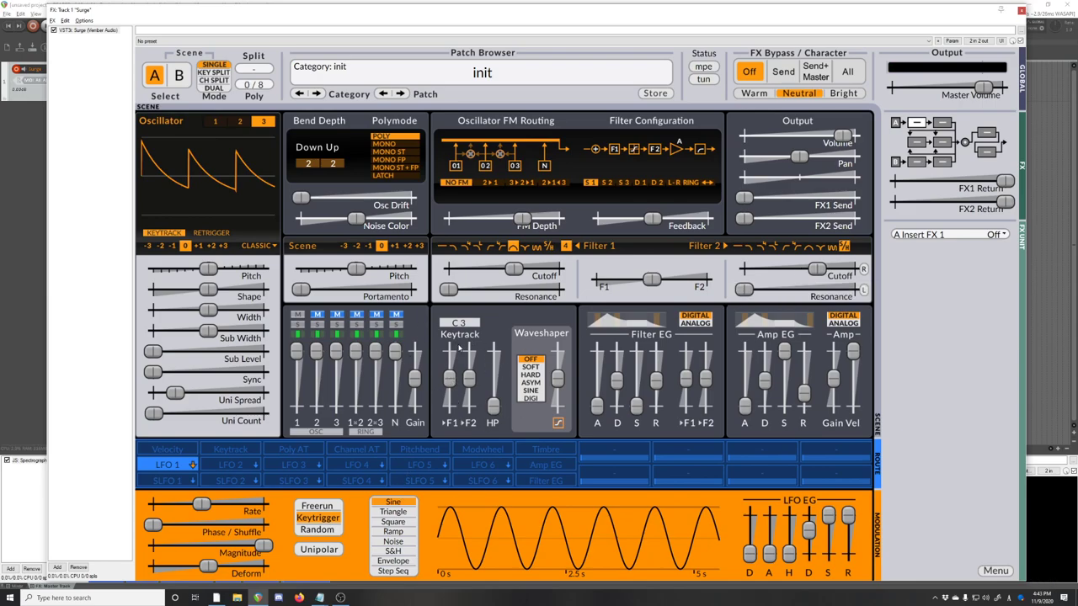
mouse_move(493, 403)
left_mouse_down()
mouse_move(493, 351)
mouse_move(494, 405)
left_mouse_up()
Step: Max out keytracking on Filters 1 and 2, nudge Filter 2 cutoff, and zero both envelope amounts
left_click_drag(450, 379, 450, 349)
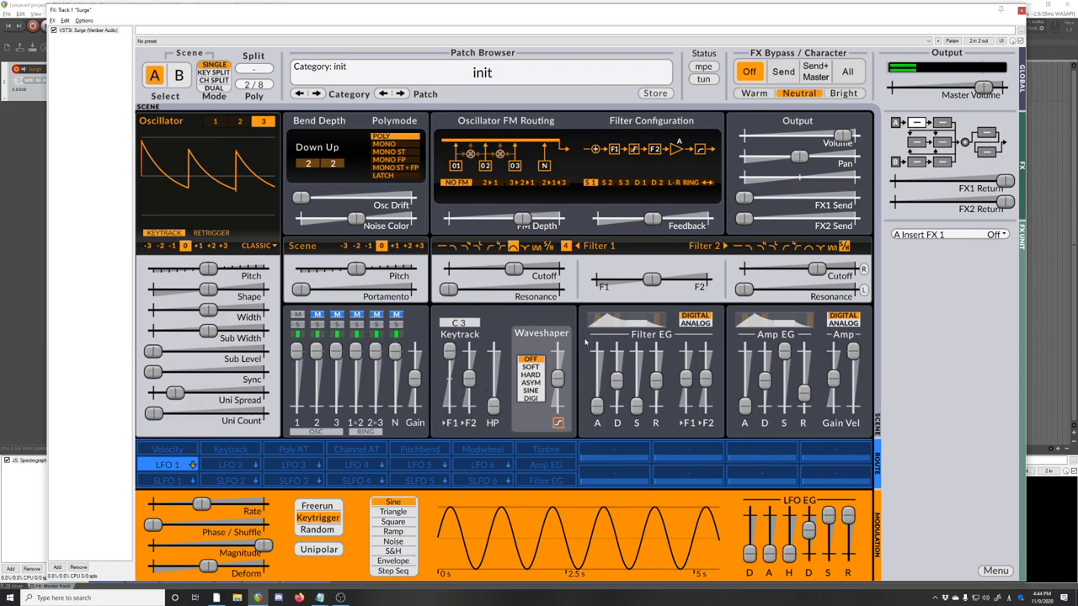
left_click_drag(821, 273, 837, 273)
left_click_drag(466, 388, 468, 350)
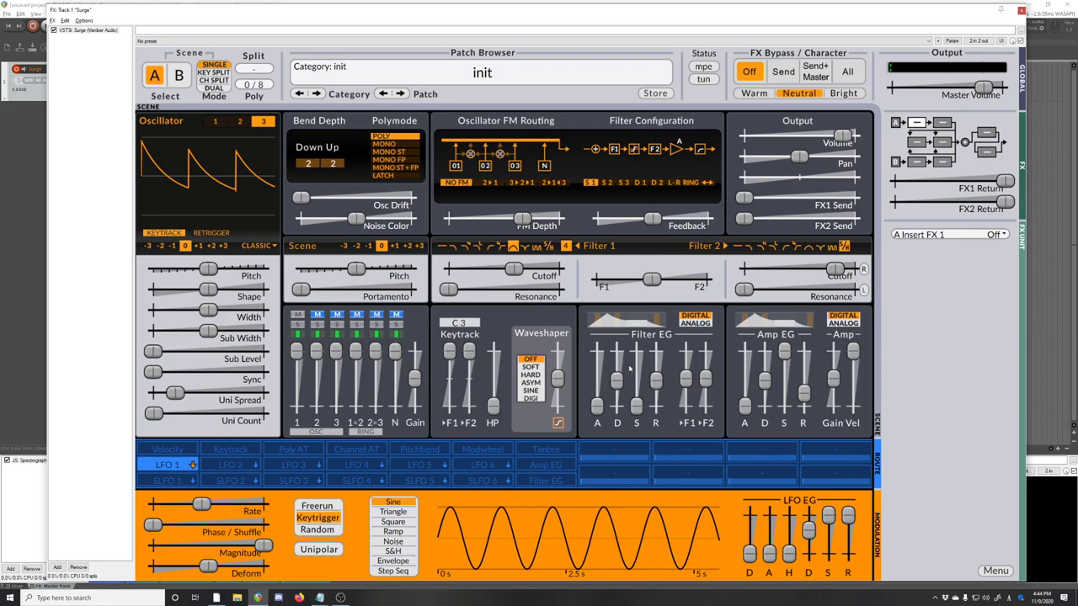
mouse_move(693, 393)
left_mouse_down()
mouse_move(693, 367)
mouse_move(692, 402)
mouse_move(686, 370)
mouse_move(706, 380)
left_mouse_up()
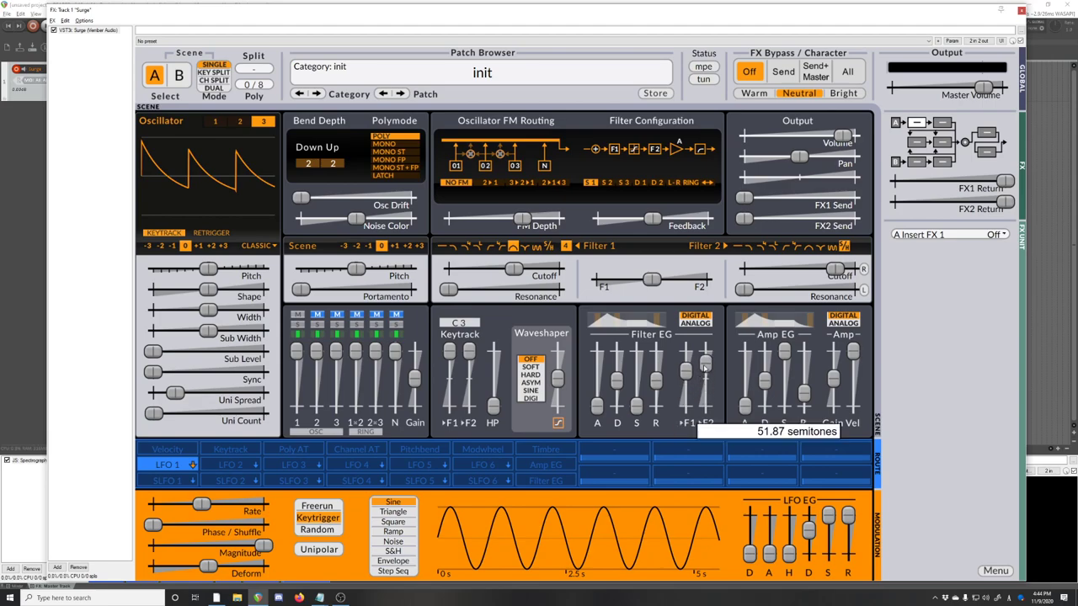
double_click(705, 380)
double_click(686, 370)
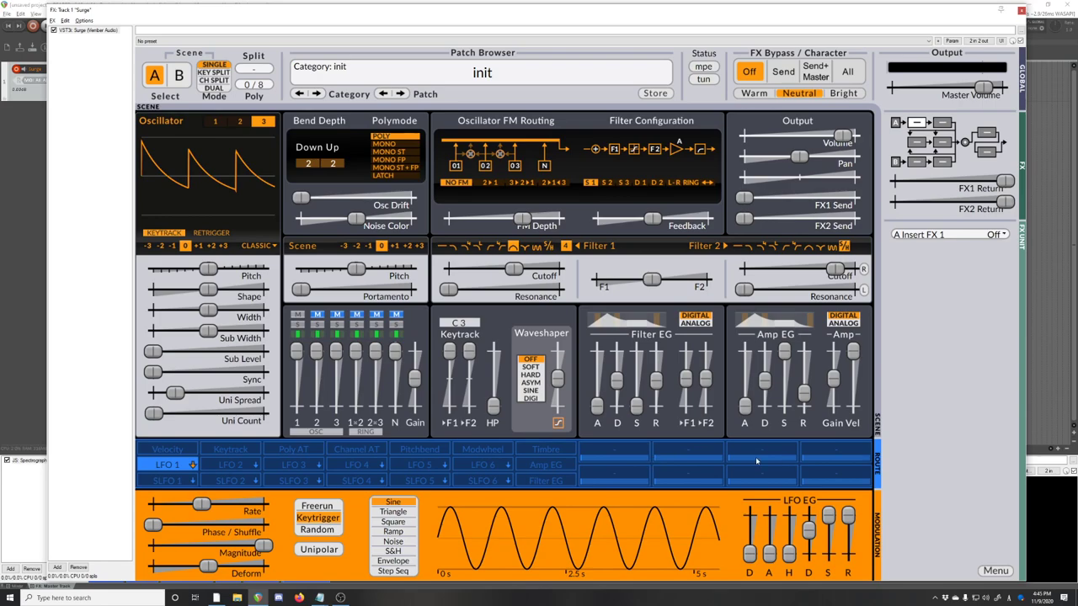
left_click_drag(757, 461, 729, 461)
Step: Reset both keytrack amounts, turn Filter 1 off, and drop Filter 2's cutoff to about 318 Hz
left_click_drag(522, 293, 517, 293)
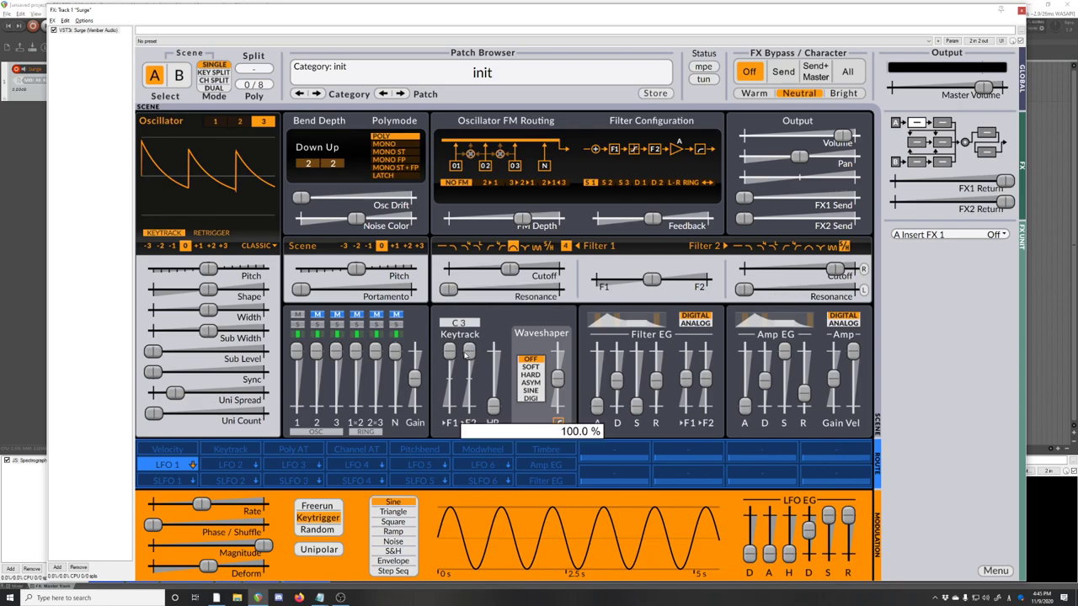
double_click(450, 352)
double_click(471, 352)
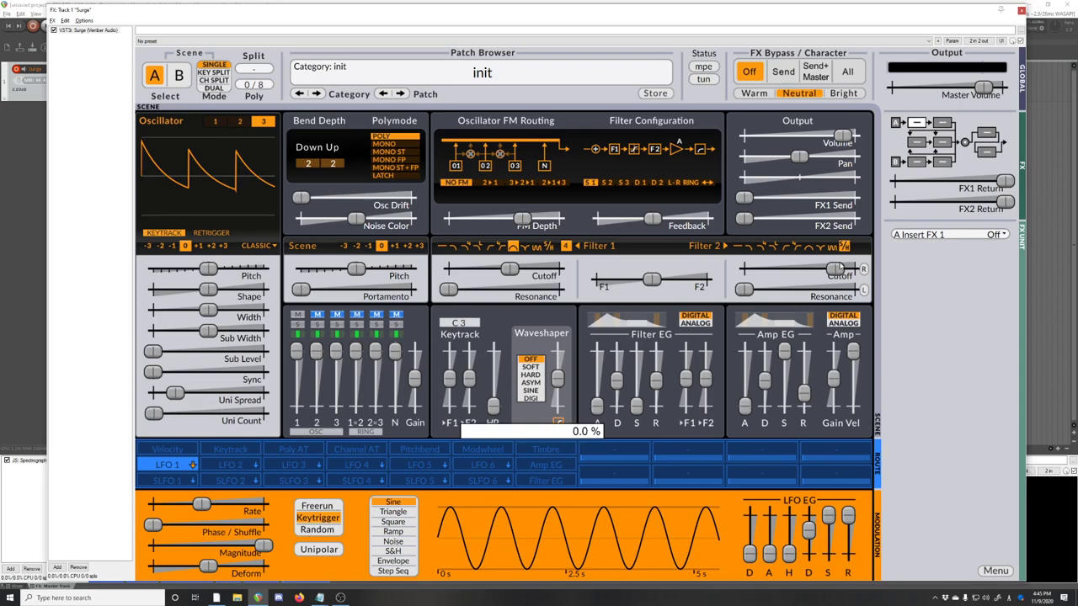
left_click_drag(839, 268, 809, 268)
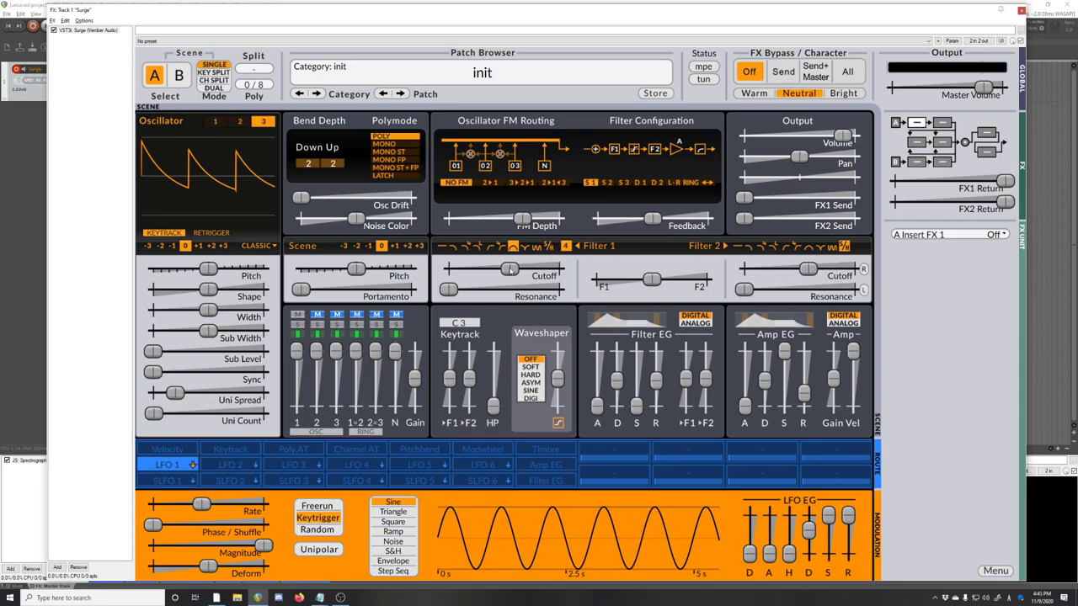
left_click(441, 247)
left_click_drag(807, 268, 760, 268)
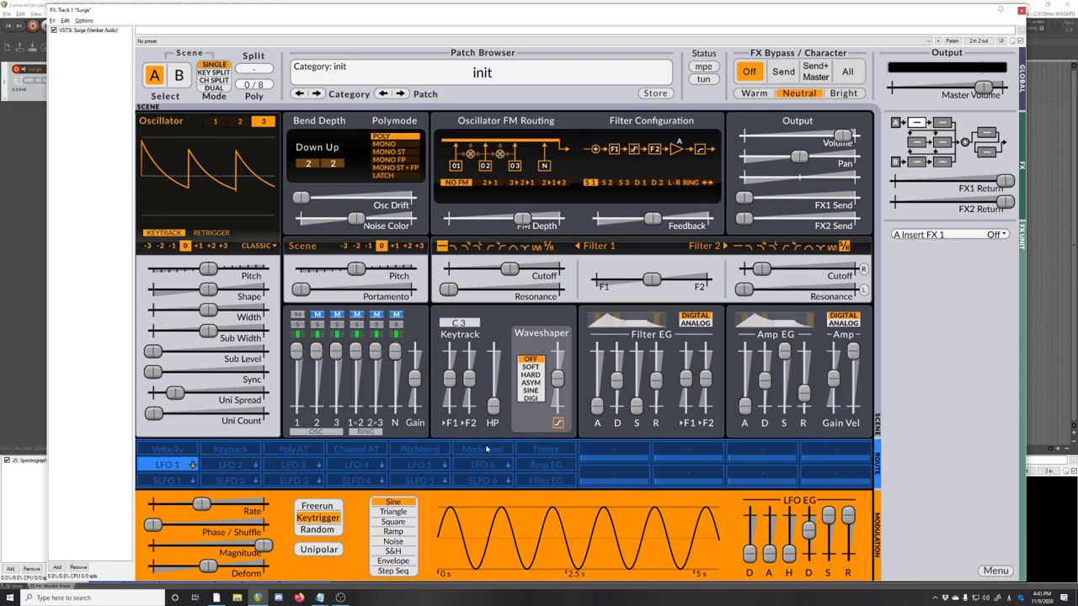
Step: Route the mod wheel to open Filter 2's cutoff
left_click(483, 449)
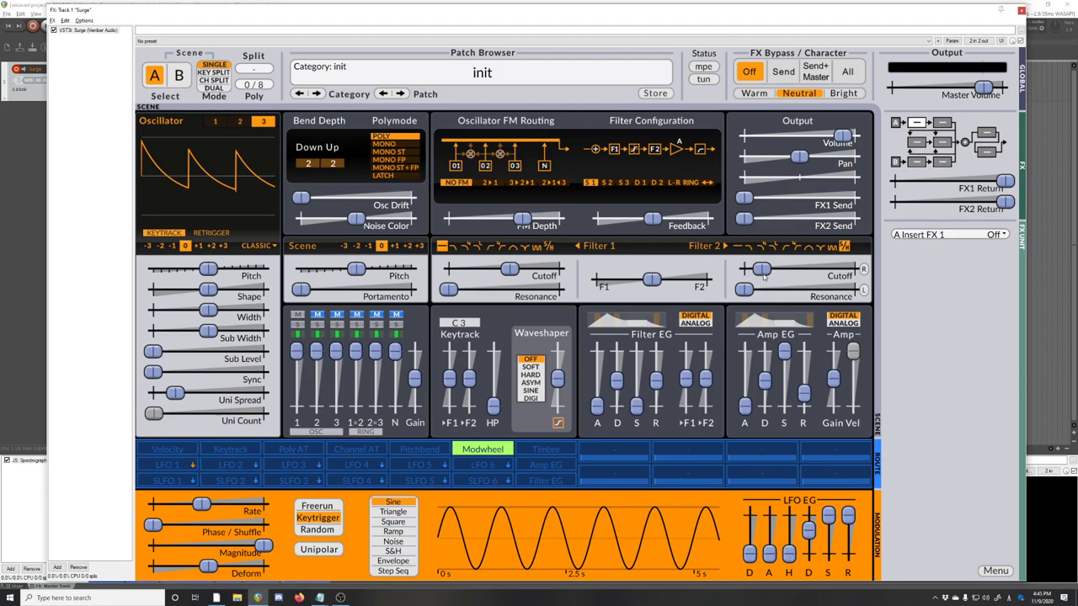
left_click_drag(764, 275, 831, 269)
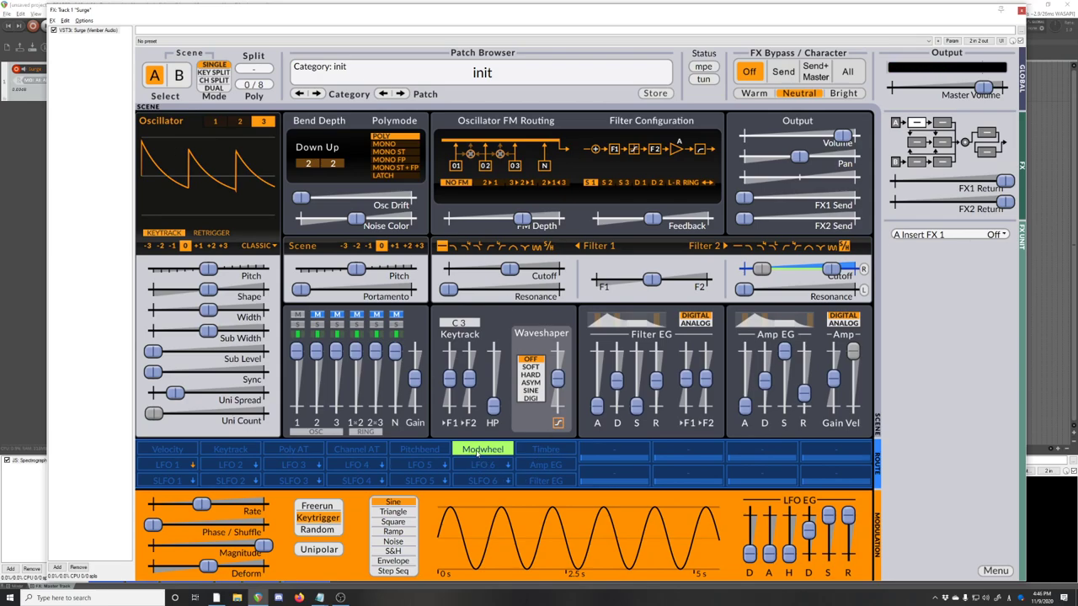
left_click(483, 449)
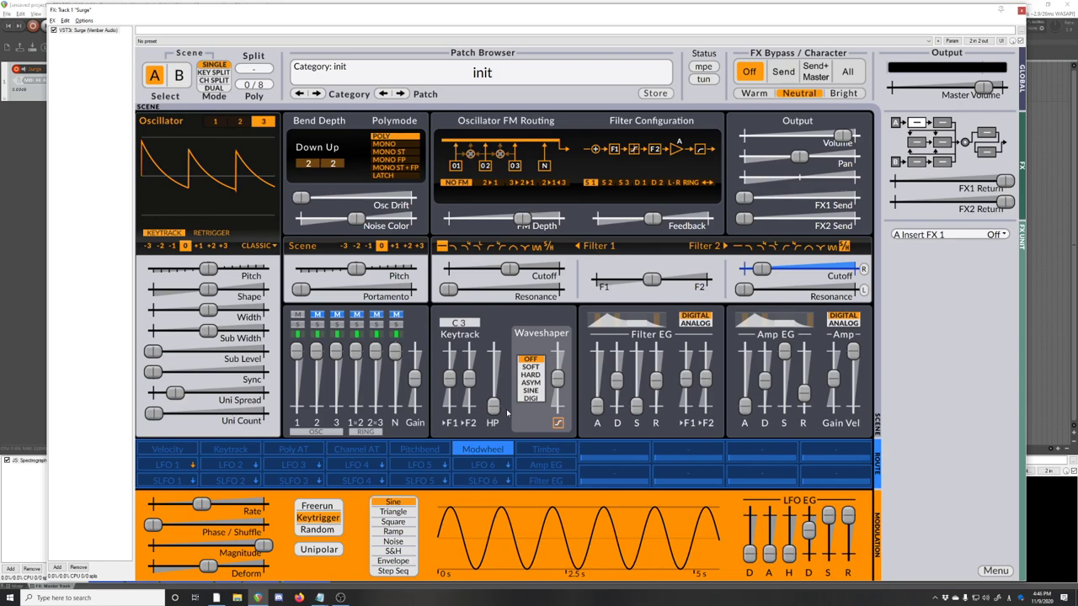
Step: Route macro 1 to FEG attack and release, negative Ring 2x3 level, oscillator width and shape; sweep it
left_click(611, 450)
left_click_drag(597, 406, 597, 345)
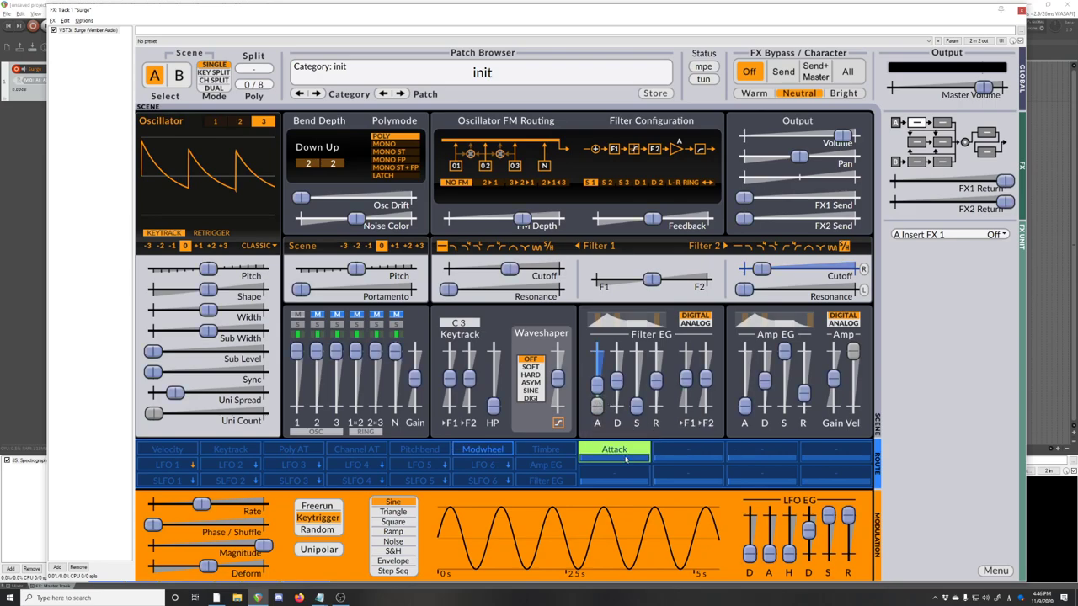
left_click_drag(656, 381, 657, 353)
left_click_drag(375, 351, 374, 392)
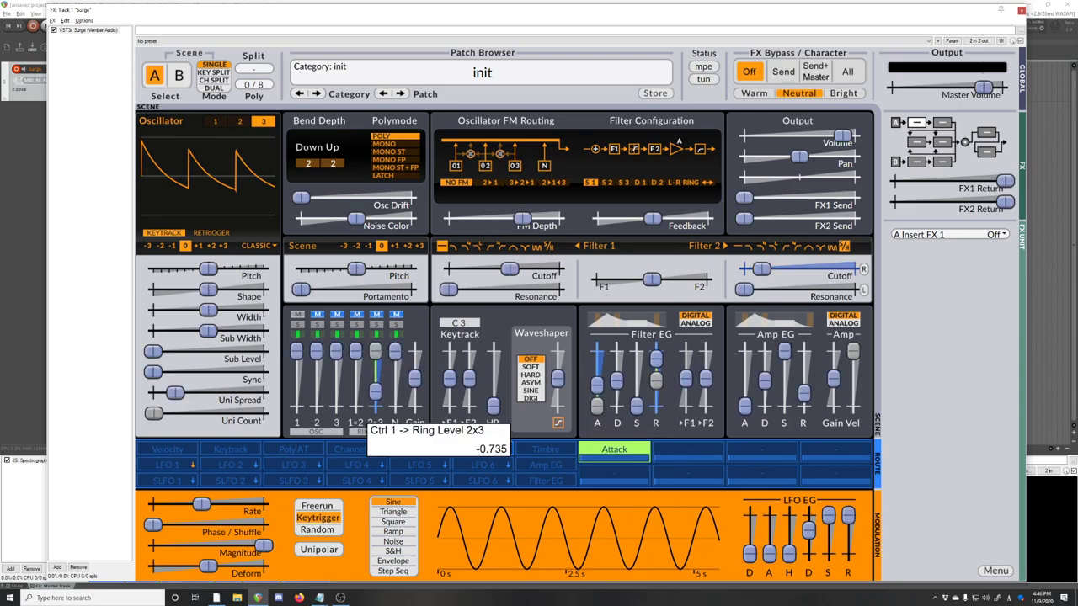
left_click_drag(208, 310, 252, 290)
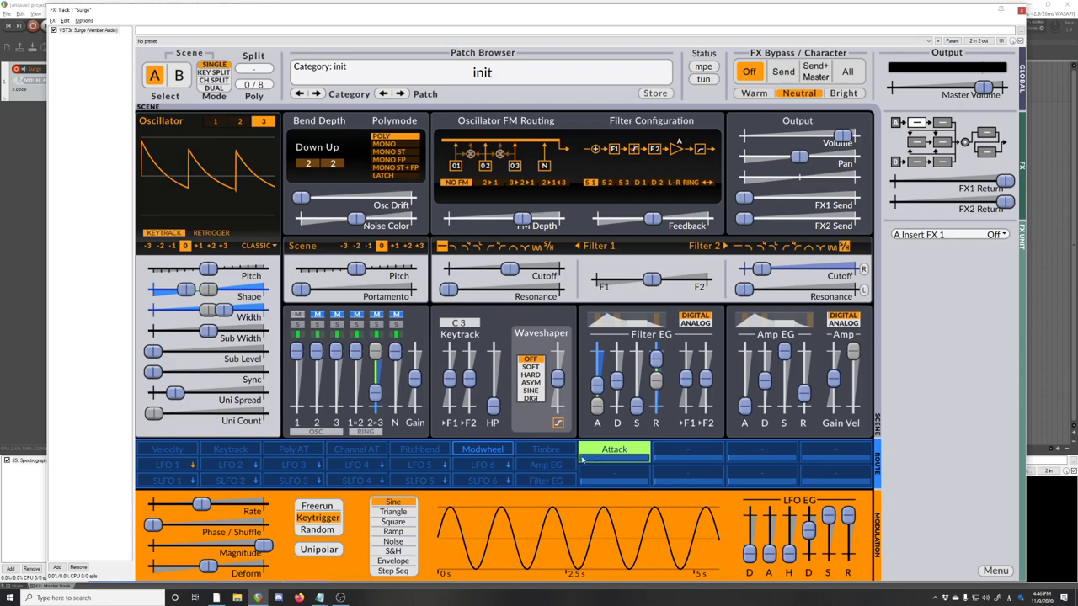
left_click(612, 453)
mouse_move(612, 460)
left_mouse_down()
mouse_move(612, 438)
mouse_move(612, 457)
left_mouse_up()
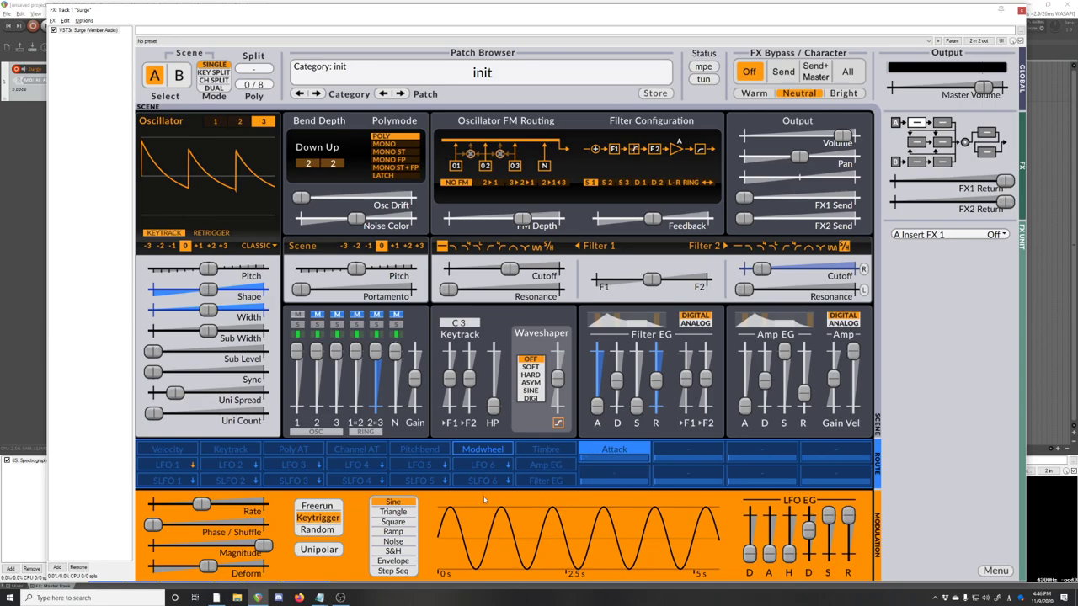
Step: Route LFO 1 onto the scene Pitch slider for vibrato, then select LFO 2
left_click(154, 463)
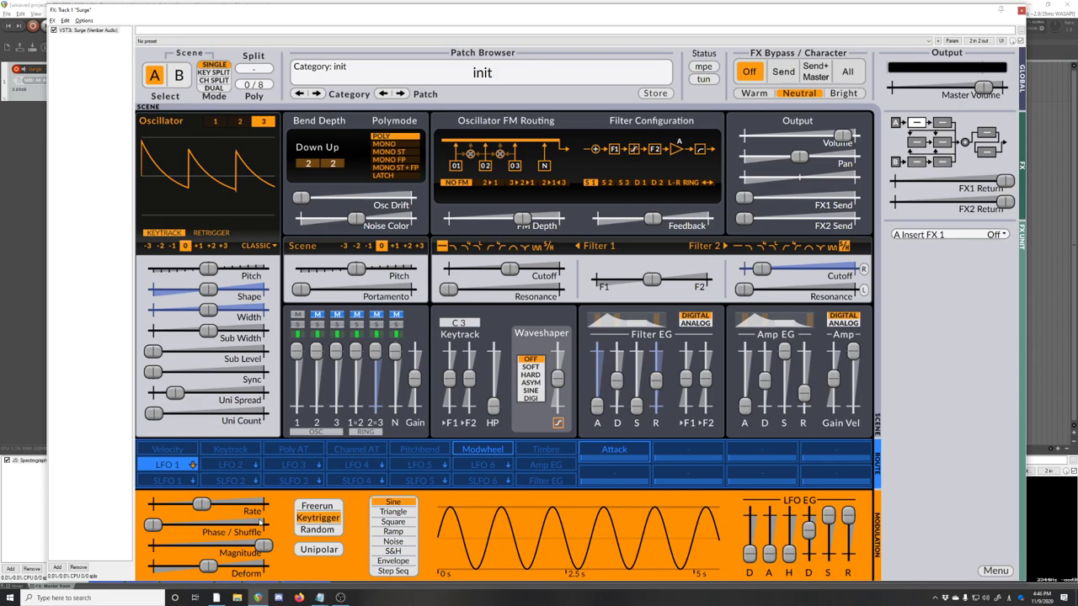
left_click(167, 464)
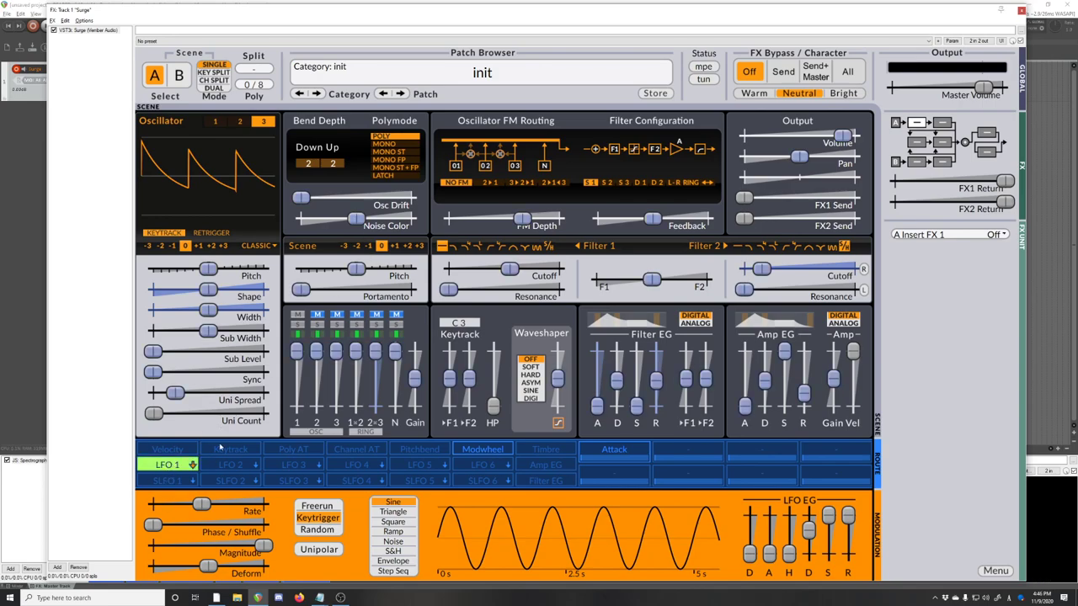
left_click_drag(356, 268, 388, 269)
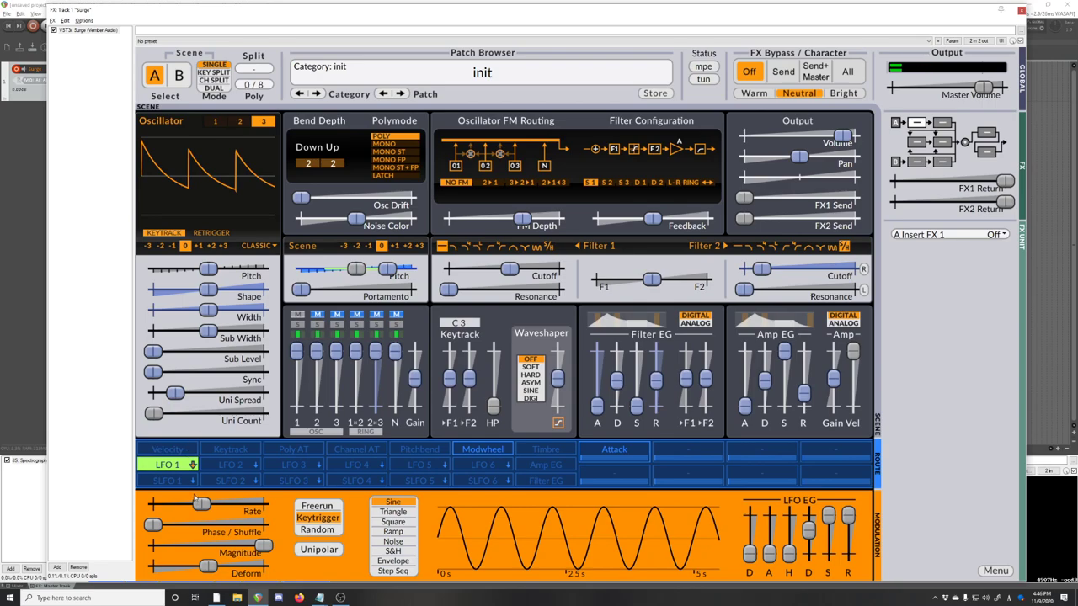
left_click(229, 468)
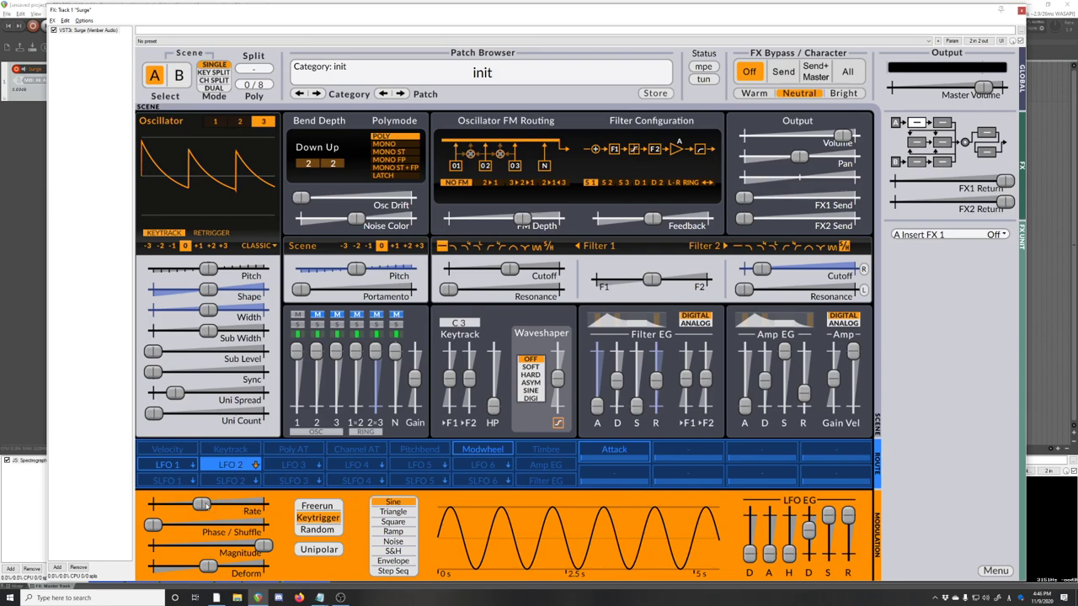
Step: Slow LFO 2 to 0.366 Hz with a sample-and-hold waveform, and arm it to target LFO 1
mouse_move(201, 504)
left_mouse_down()
mouse_move(184, 505)
mouse_move(194, 504)
left_mouse_up()
left_click(399, 552)
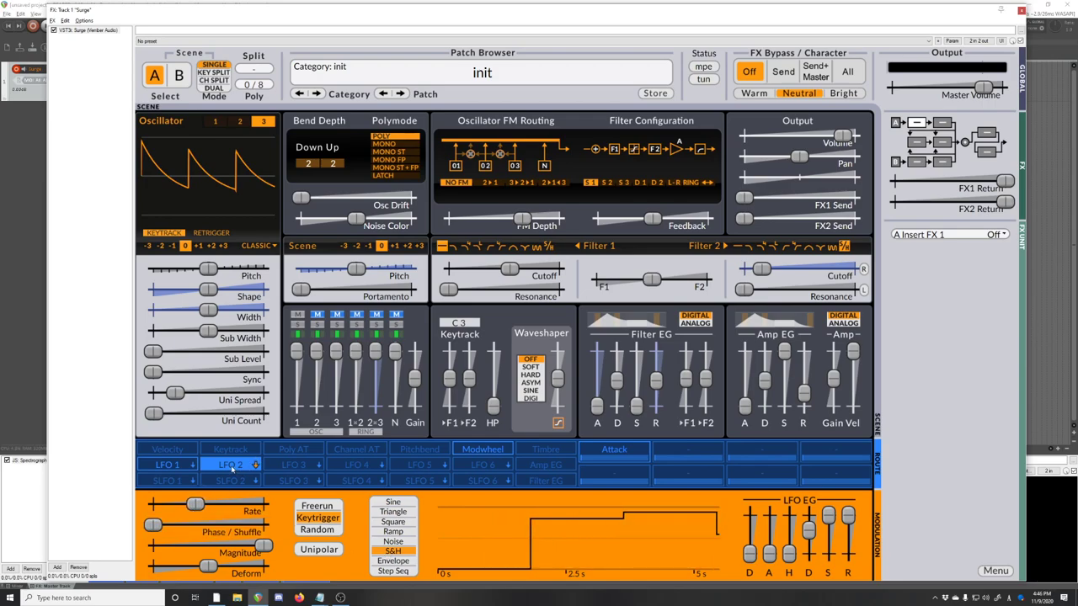
left_click(226, 465)
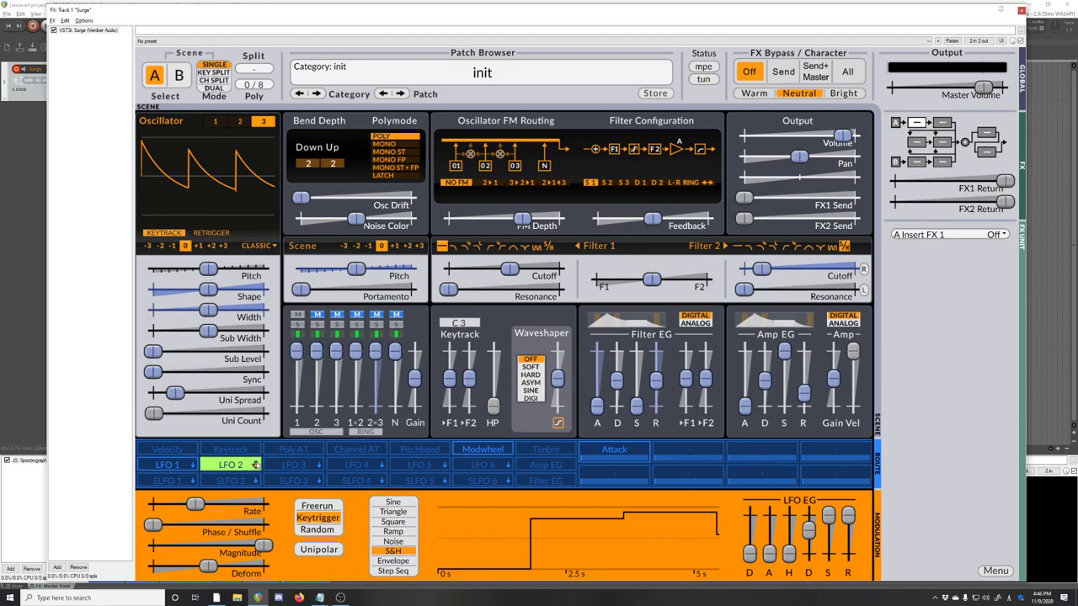
left_click(193, 465)
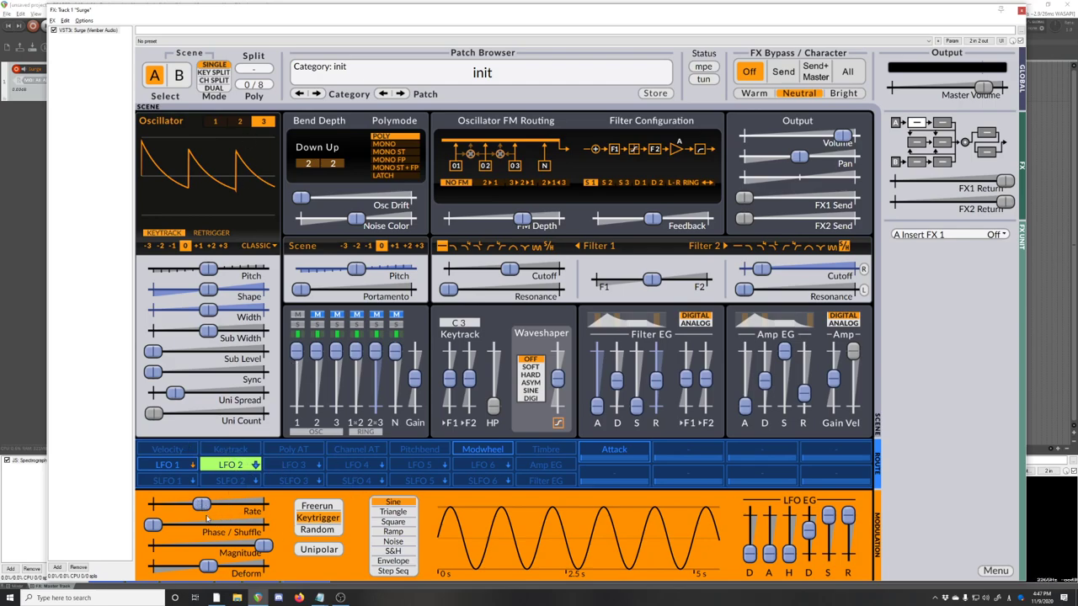
Step: Route LFO 2 onto LFO 1's rate and bring LFO 2's settings back up
left_click_drag(203, 506, 227, 506)
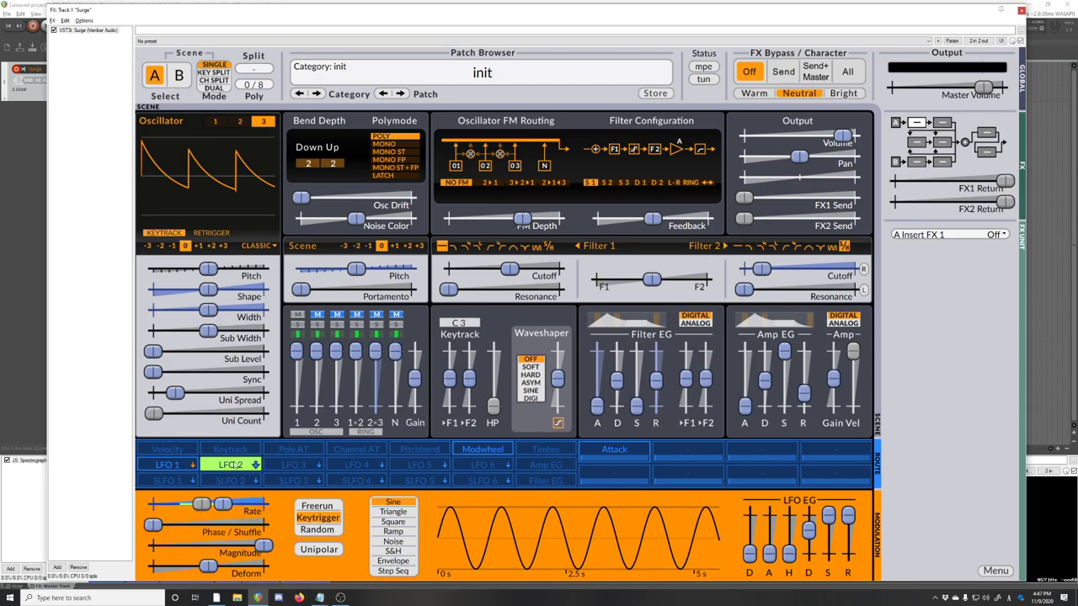
left_click(215, 470)
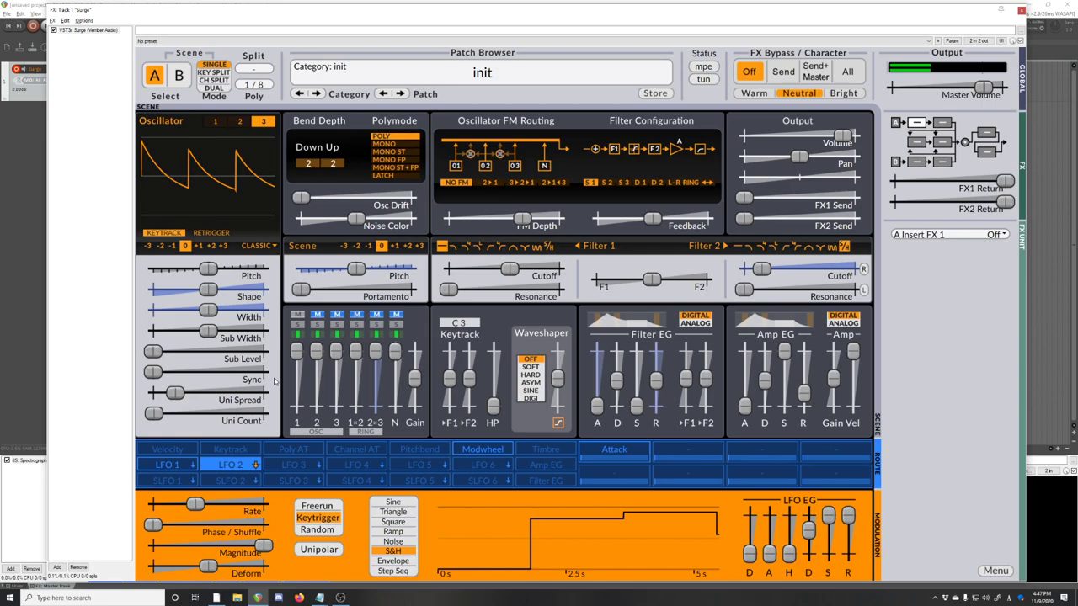
left_click(225, 471)
left_click(224, 472)
Step: Try sine and square shapes before settling LFO 2 on a ramp wave at 1.906 Hz
left_click_drag(195, 504, 210, 504)
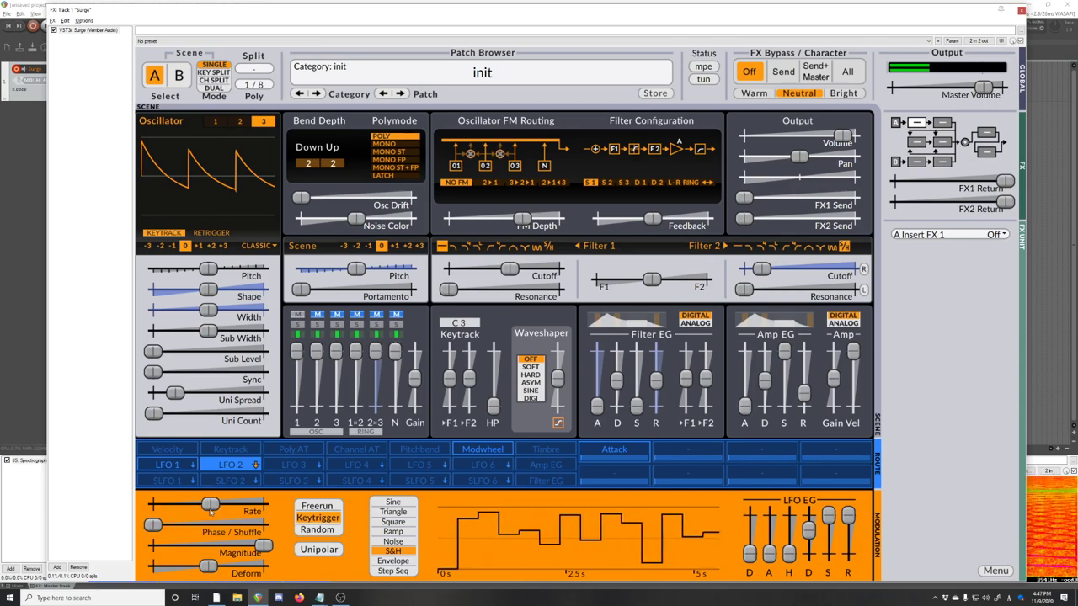
left_click_drag(210, 503, 201, 504)
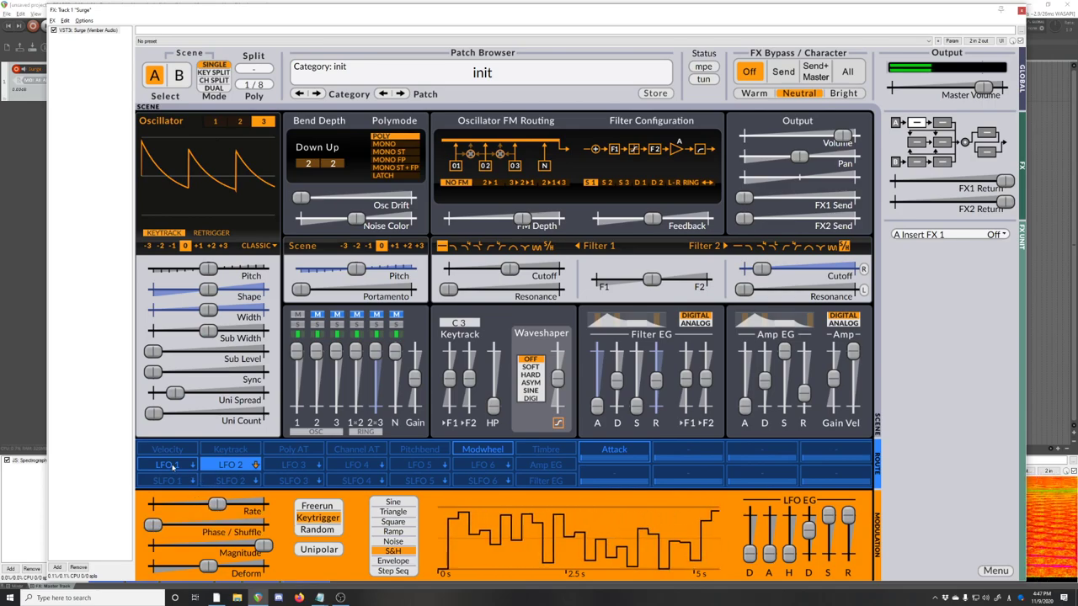
left_click(393, 502)
left_click(409, 521)
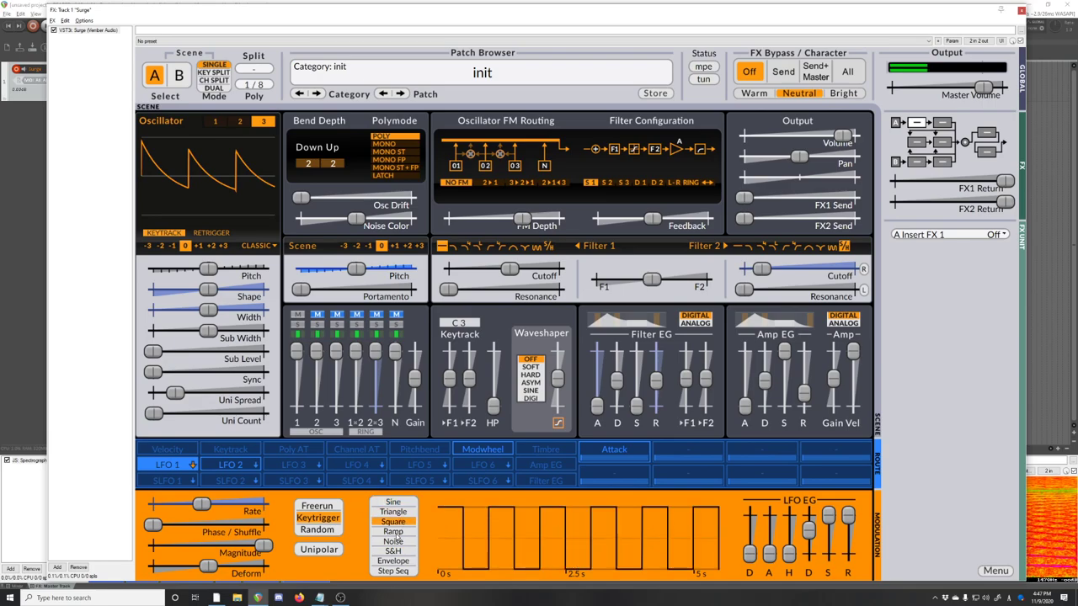
left_click(399, 532)
left_click_drag(201, 503, 208, 505)
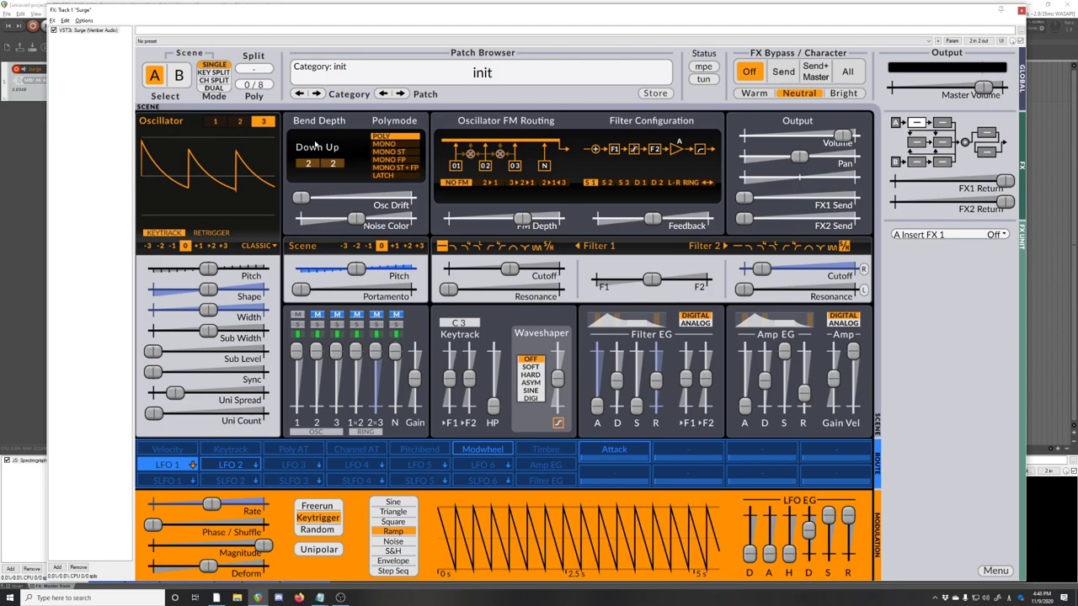
Step: Select scene B and set Scene Mode to Dual
left_click(177, 77)
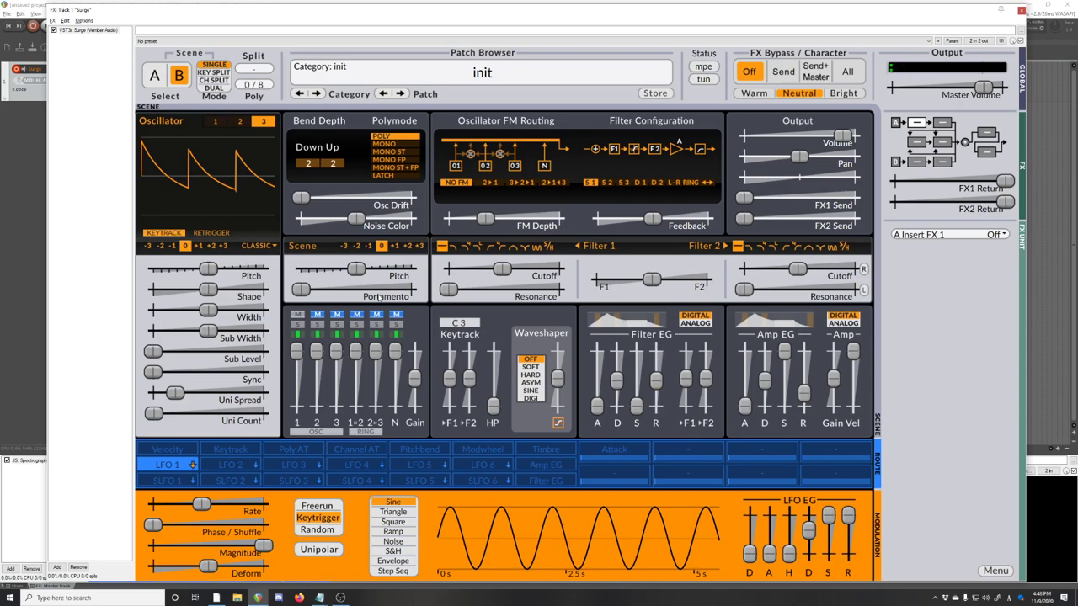
left_click(214, 91)
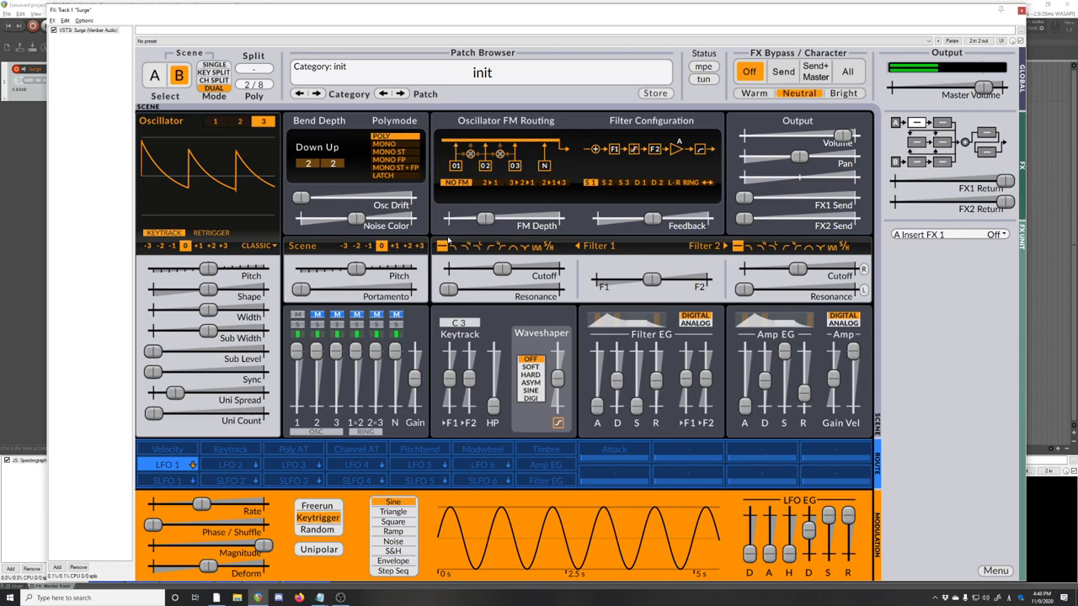
Step: Copy scene A's settings and paste them into scene B
left_click(155, 78)
right_click(154, 78)
left_click(165, 92)
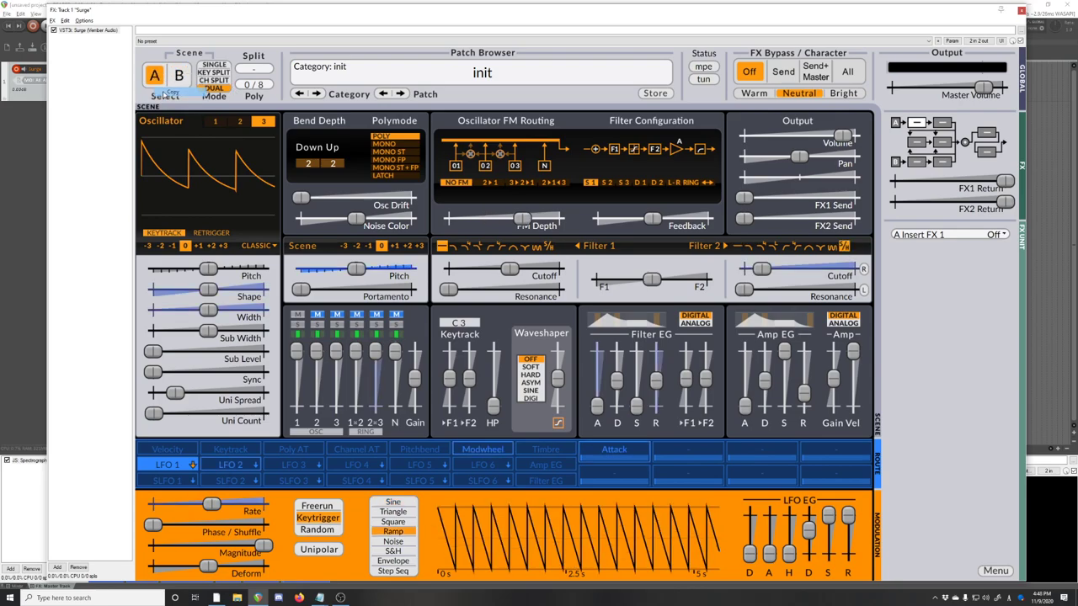
right_click(178, 76)
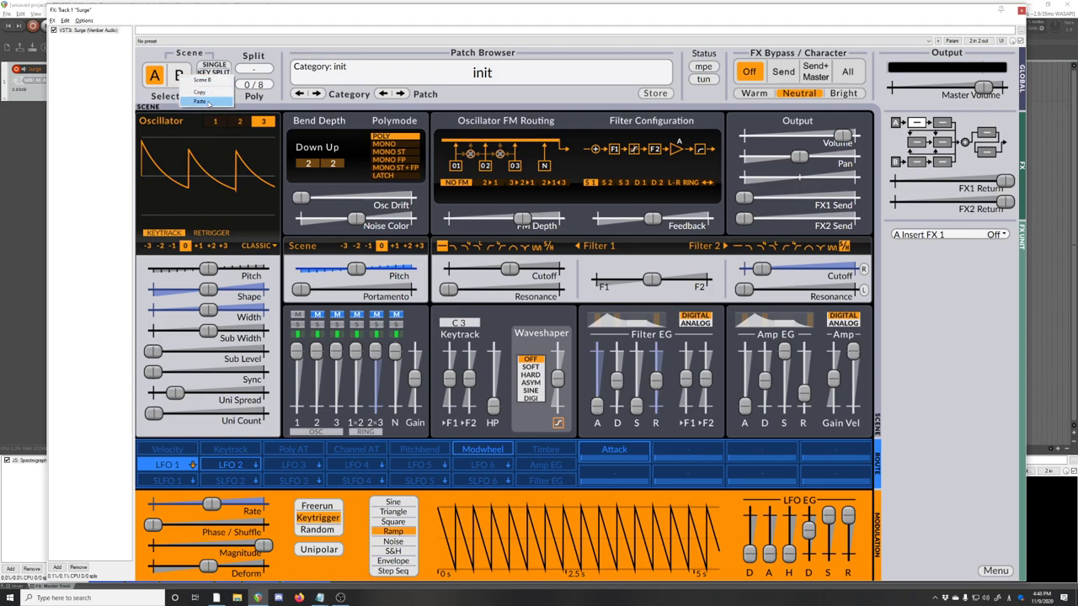
left_click(207, 102)
left_click(181, 77)
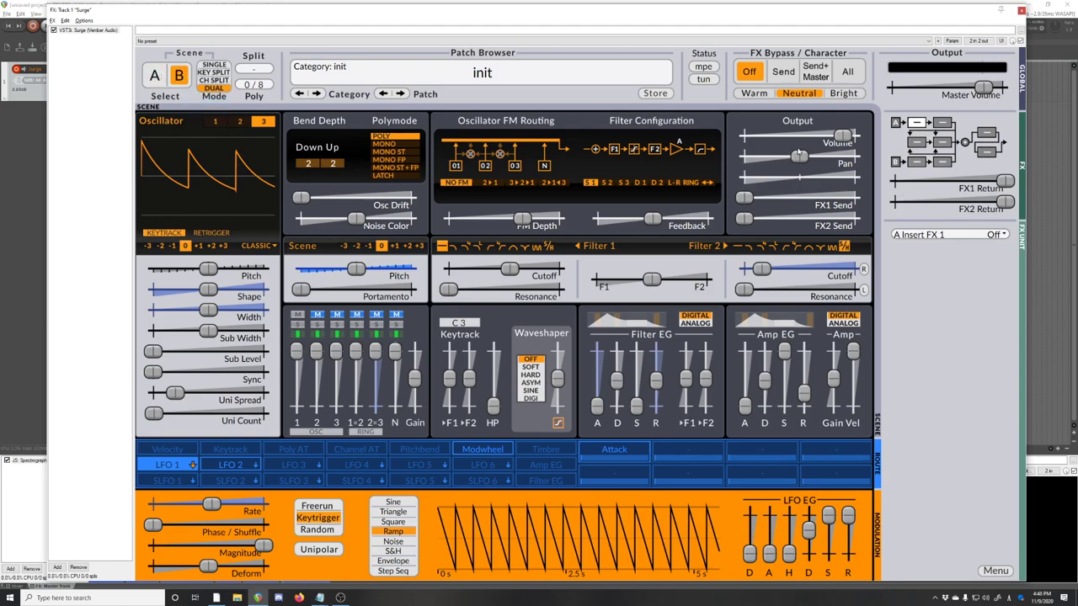
Step: Pan scene B fully right, then return to scene A to review LFO 2, LFO 1 and oscillator 1
left_click_drag(800, 157, 735, 171)
left_click(154, 77)
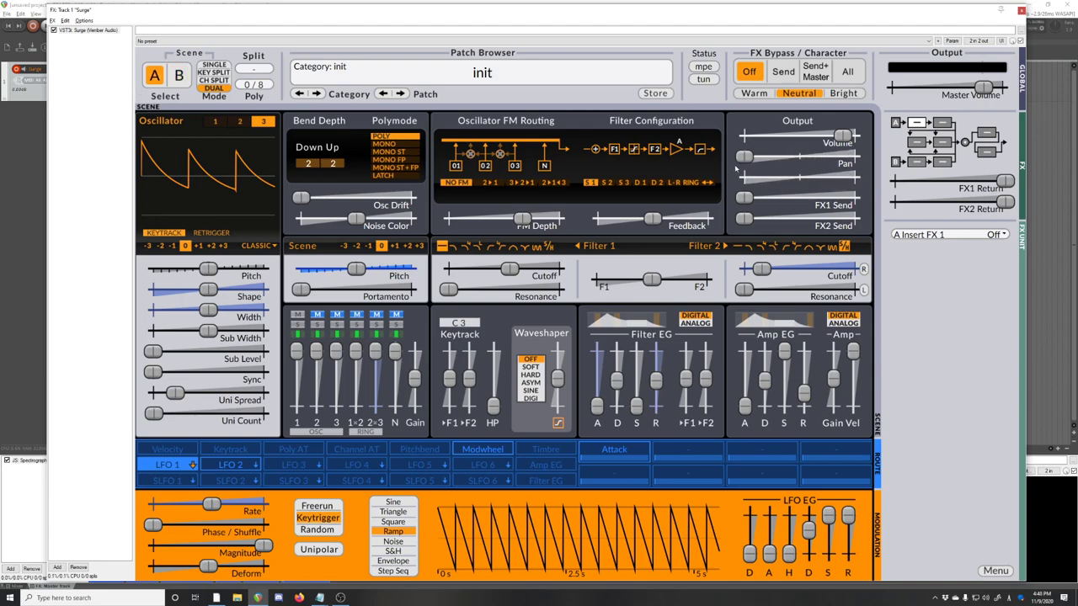
left_click(226, 465)
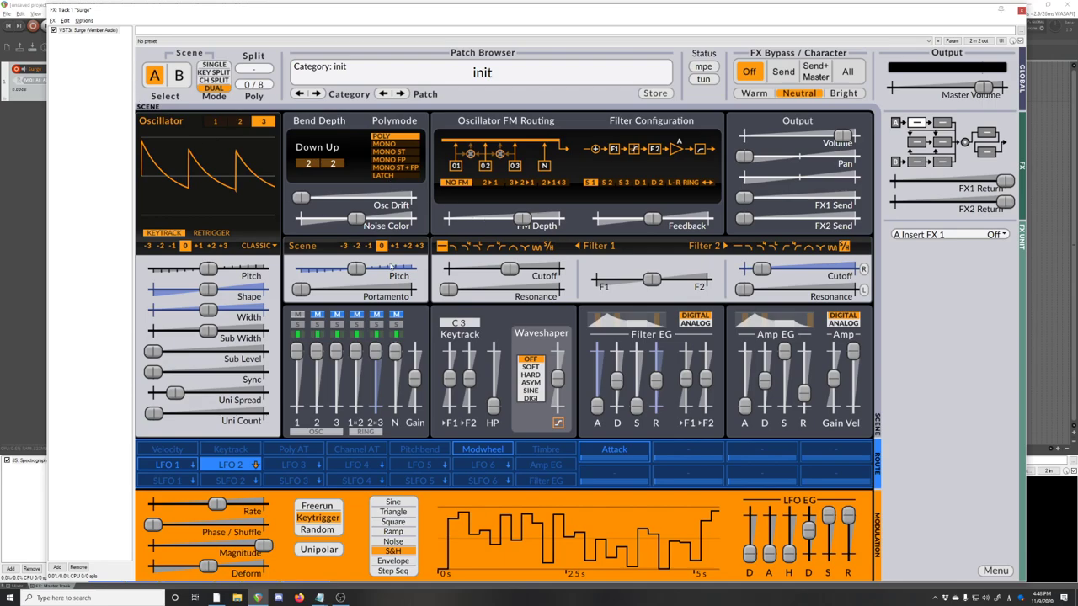
left_click(166, 465)
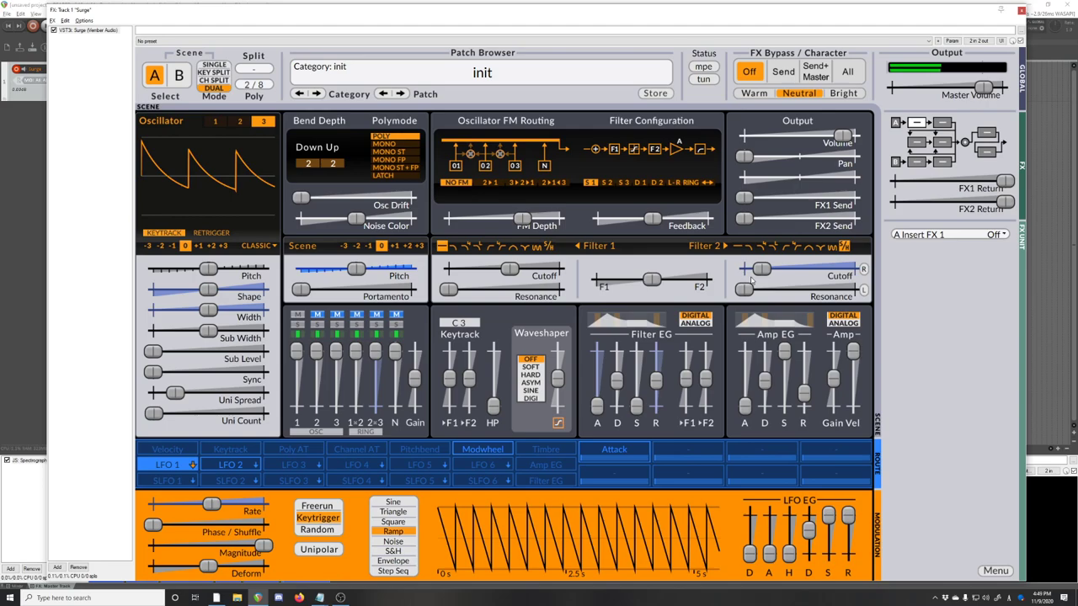
left_click(215, 122)
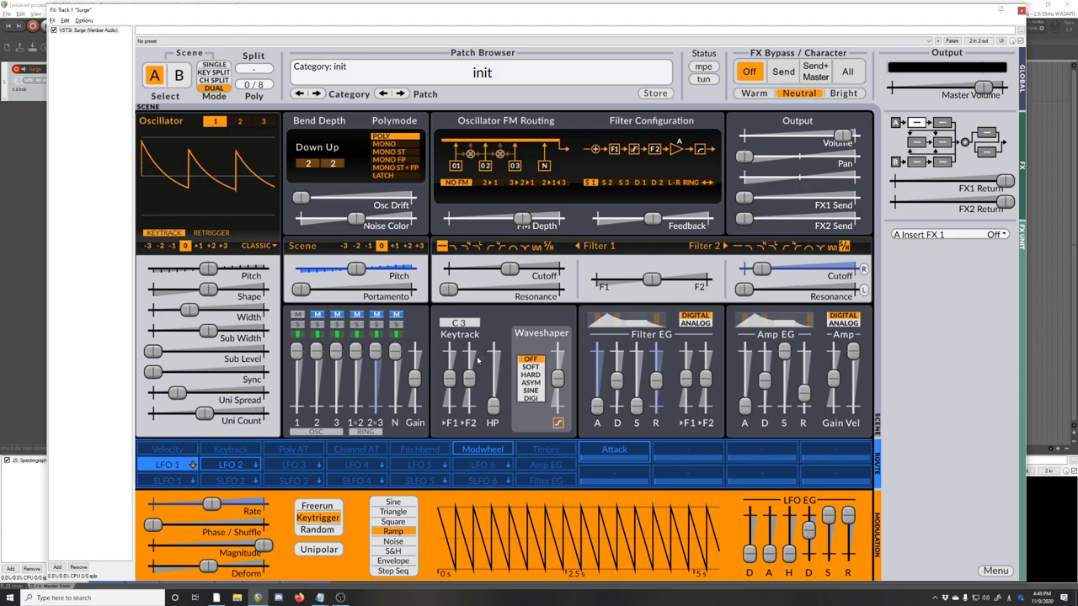
Step: Reset to the factory default patch and set oscillator 1 to the Basic Sine wavetable
left_click(191, 41)
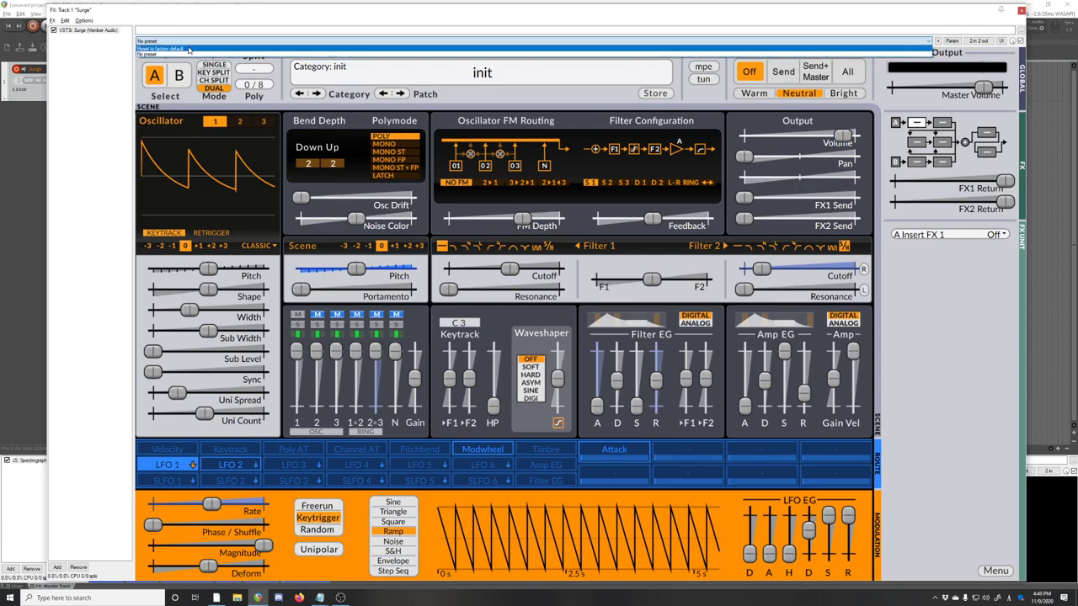
left_click(189, 50)
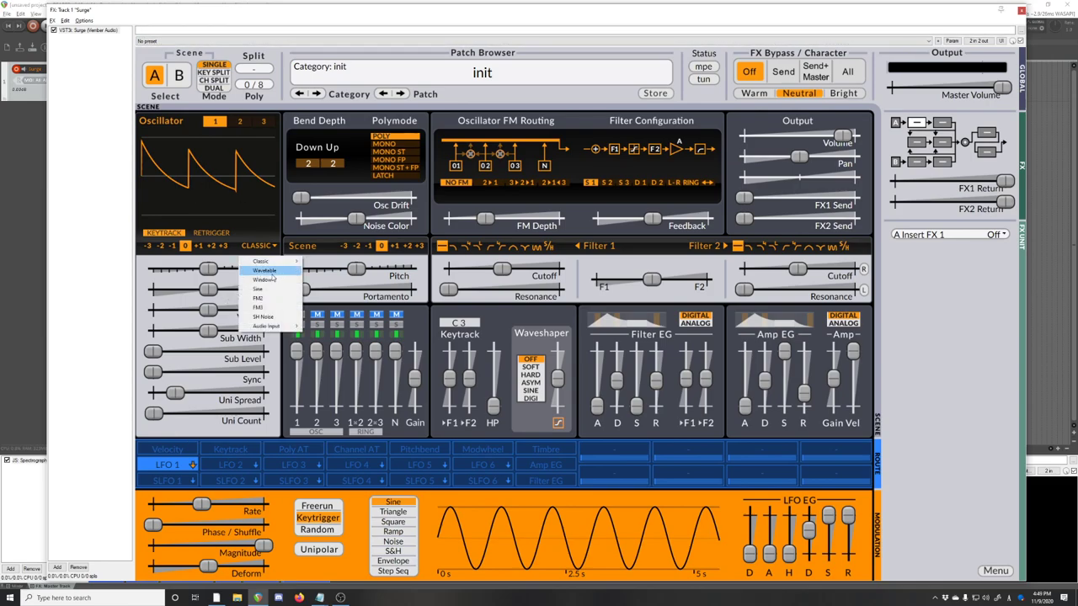
left_click(273, 277)
left_click(210, 220)
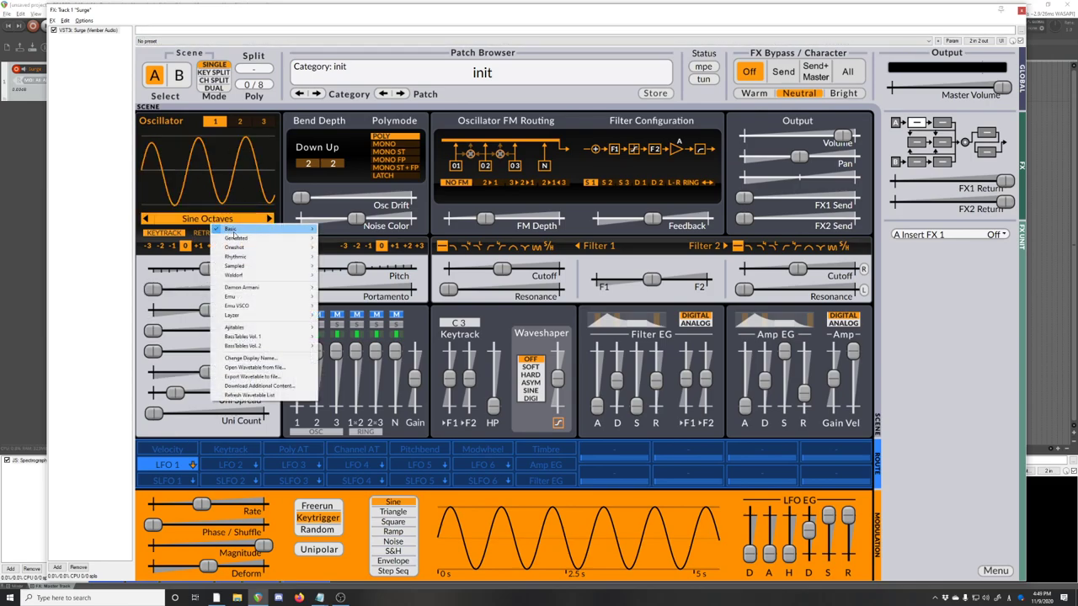
mouse_move(235, 236)
left_click(300, 39)
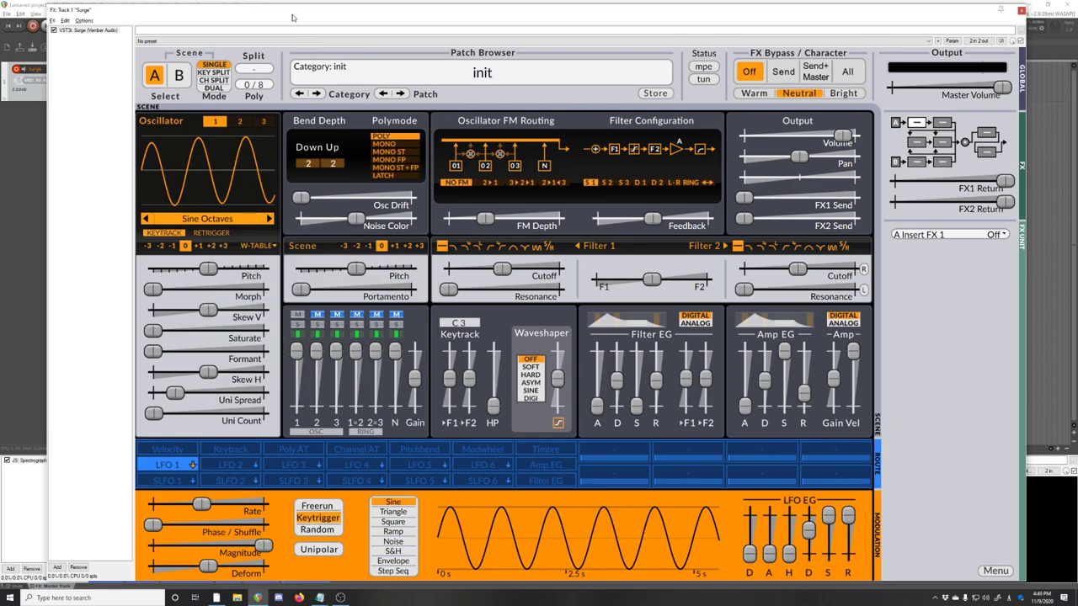
left_click(270, 49)
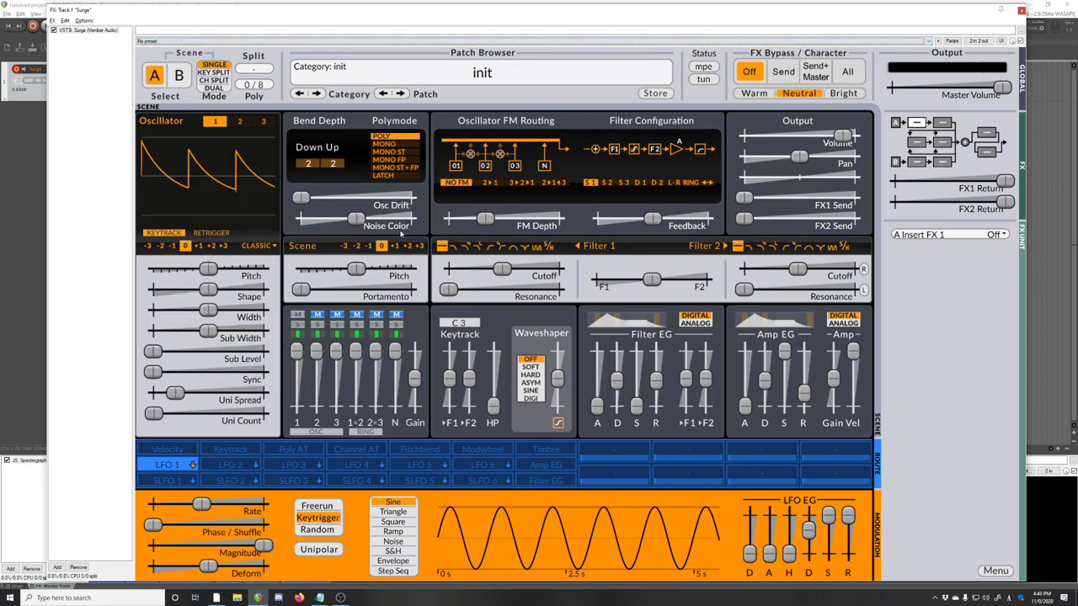
left_click(257, 246)
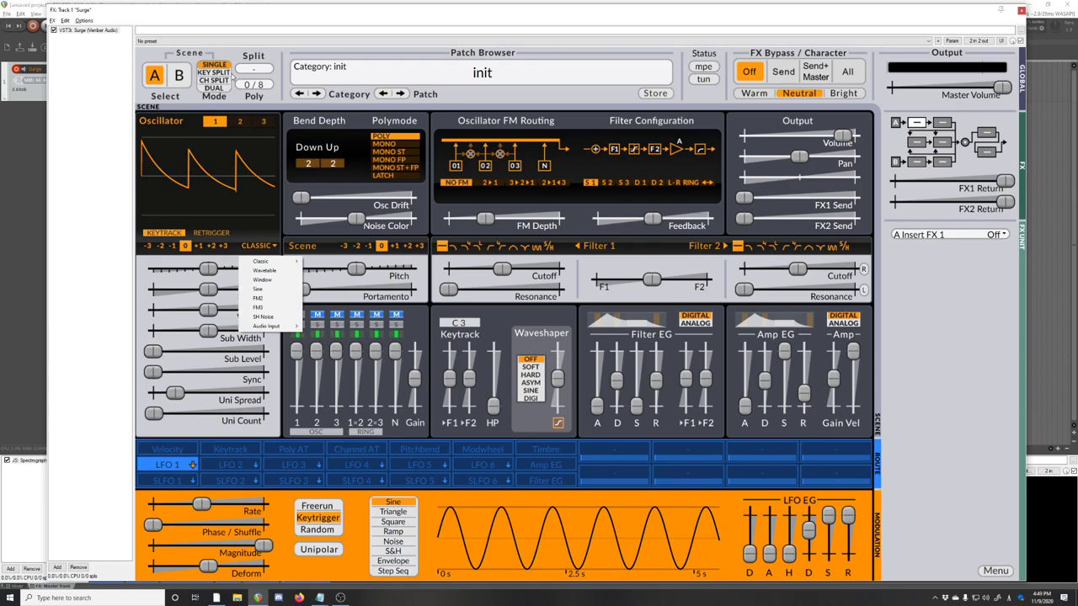
left_click(263, 271)
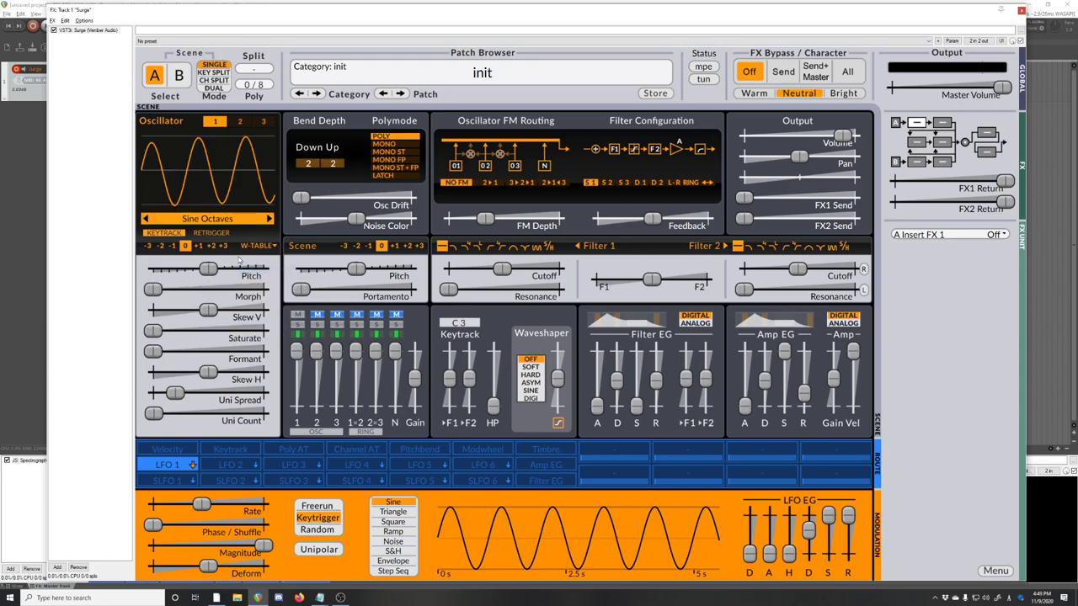
left_click(213, 220)
mouse_move(253, 224)
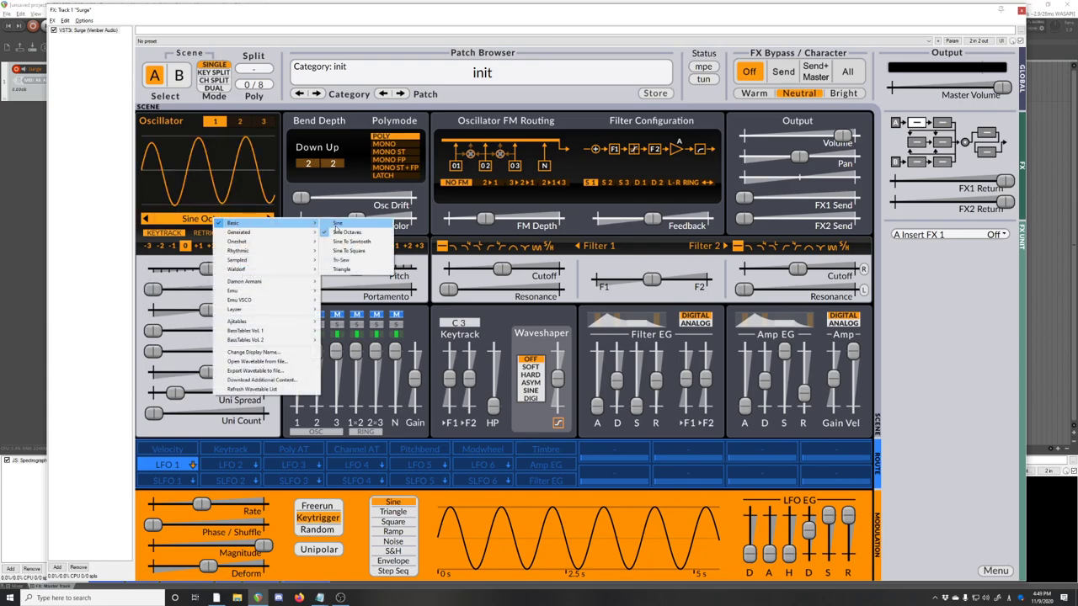
left_click(353, 224)
Step: Preview Morph and compare Sine Octaves before returning to the Sine wavetable
mouse_move(153, 289)
left_mouse_down()
mouse_move(181, 289)
mouse_move(153, 289)
left_mouse_up()
left_click(270, 218)
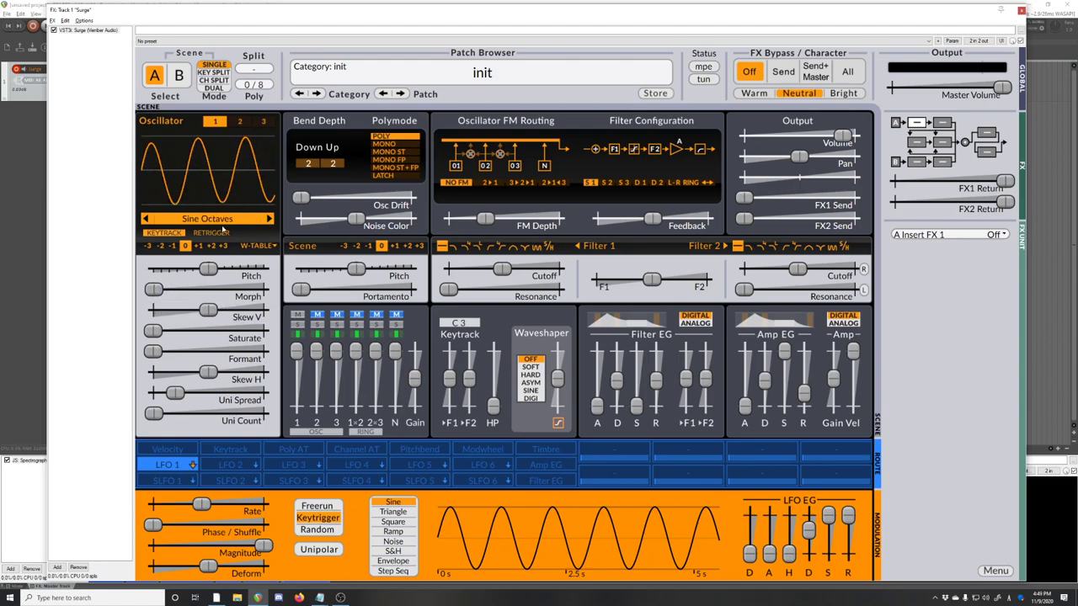
left_click(145, 219)
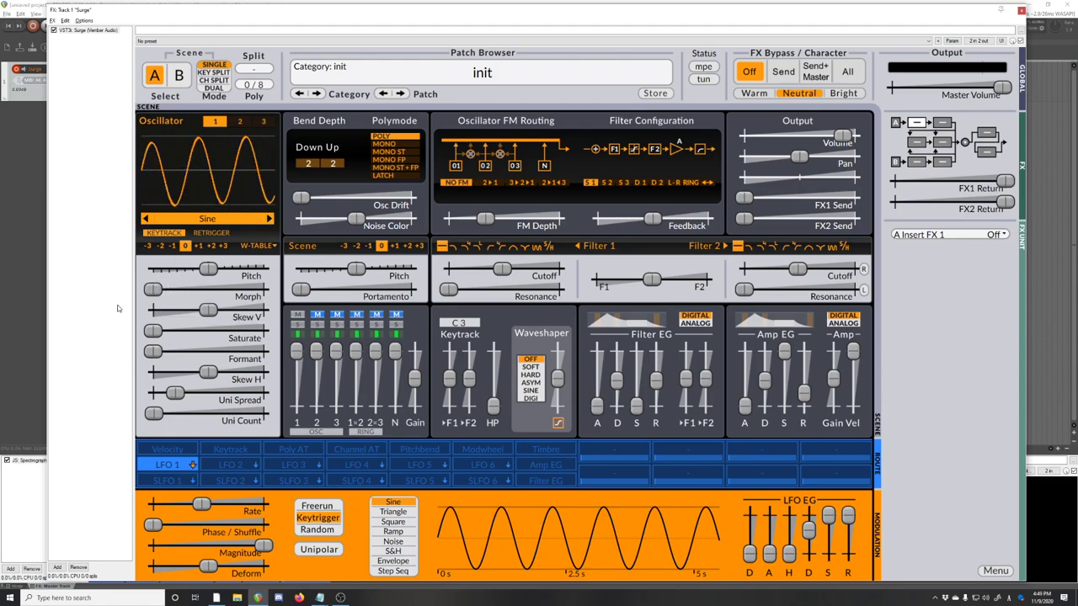
left_click(462, 451)
Step: Route the mod wheel to oscillator 1's Morph slider, then disarm the mod wheel
left_click(481, 452)
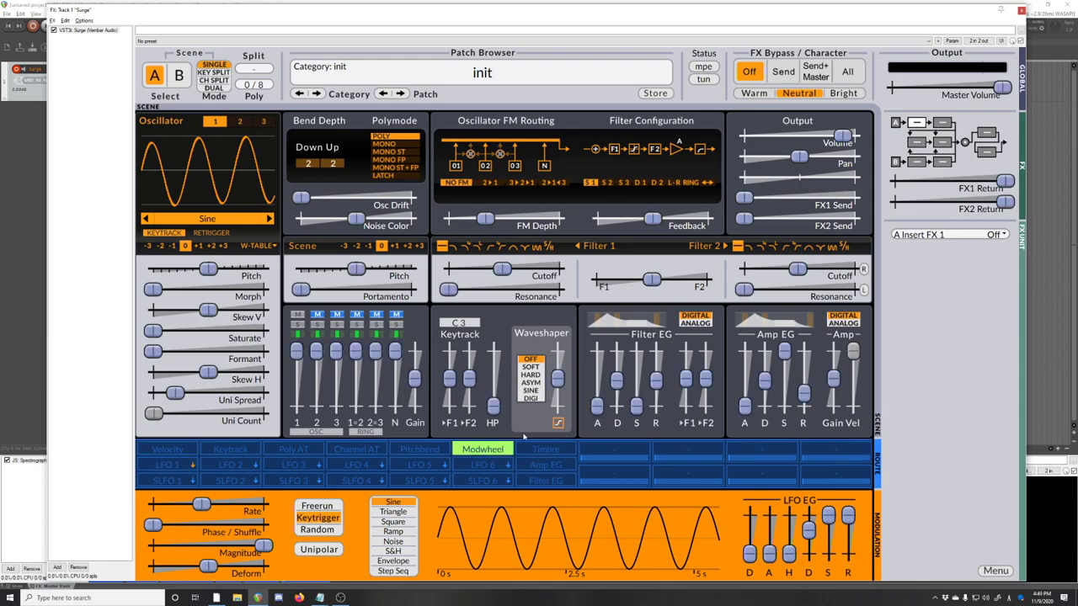
left_click_drag(153, 289, 169, 288)
left_click(485, 453)
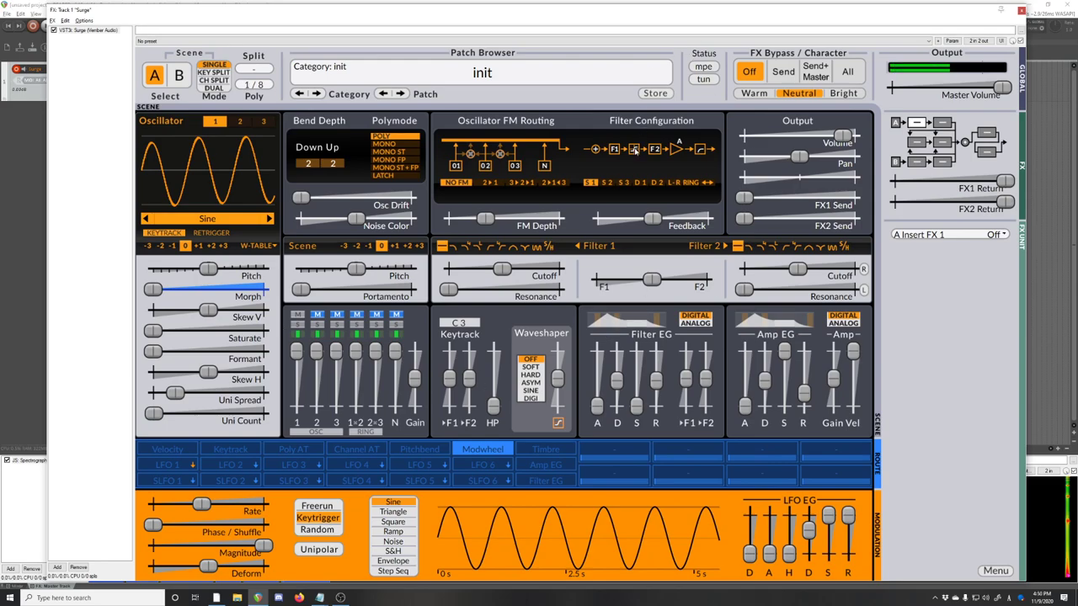
Step: Switch Filter 1 to the third filter type and raise its cutoff to about 8260 Hz
left_click(465, 246)
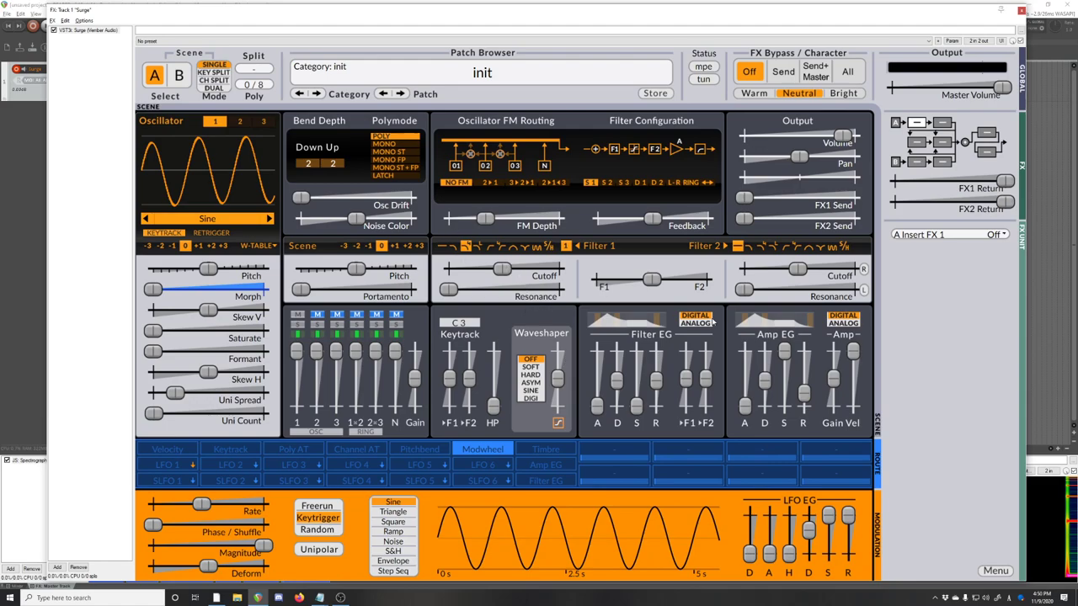
left_click_drag(503, 270, 545, 269)
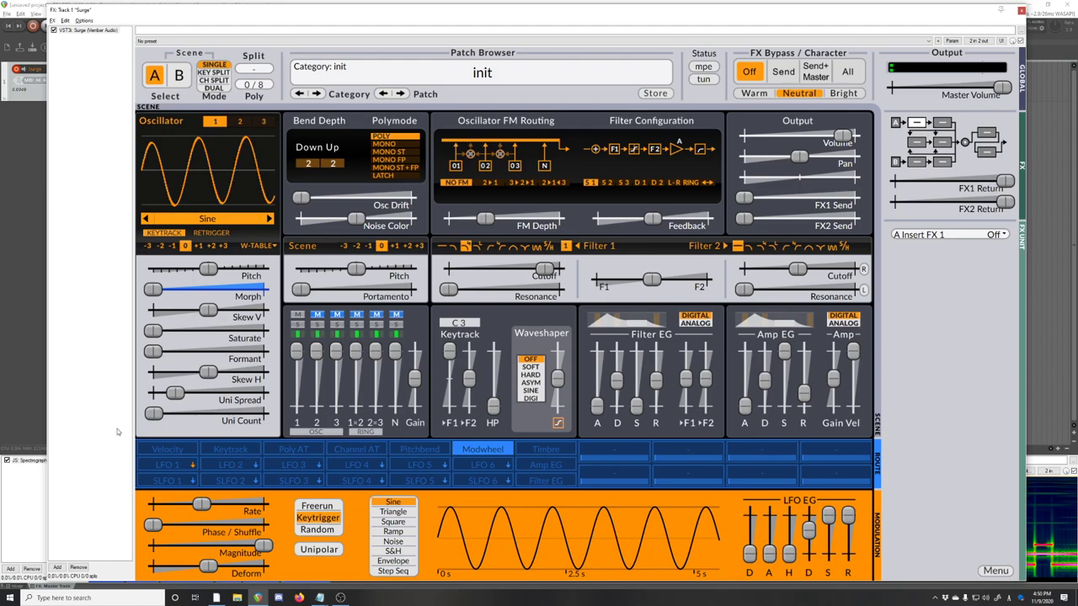
Step: Set unison to 3 voices, lengthen amp attack and release, and set volume to about -5.97 dB
left_click_drag(156, 414, 174, 393)
left_click(174, 392)
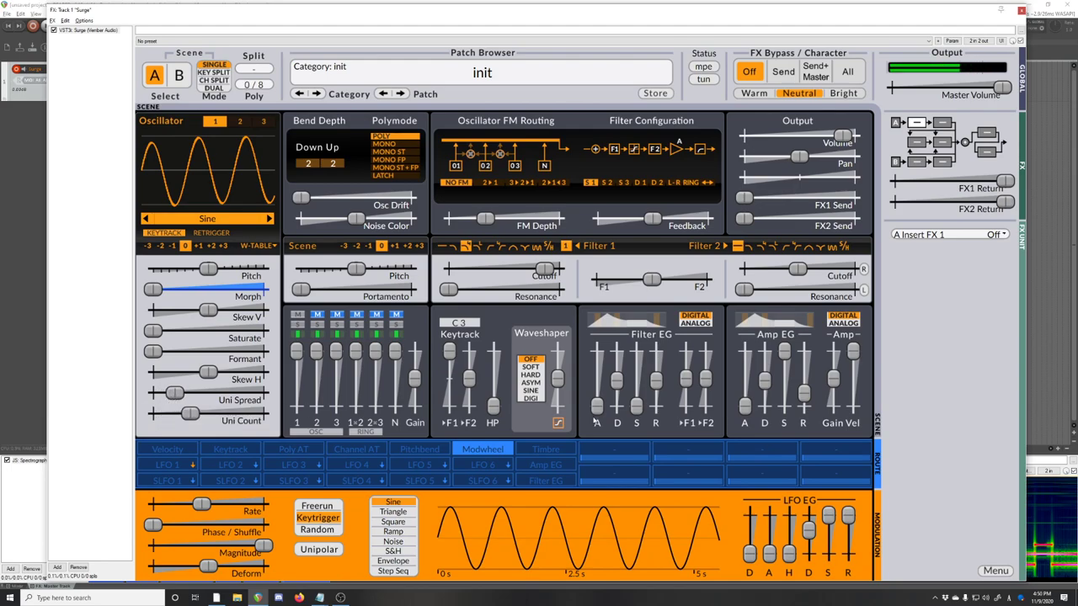
left_click_drag(745, 405, 803, 378)
left_click_drag(745, 380, 745, 378)
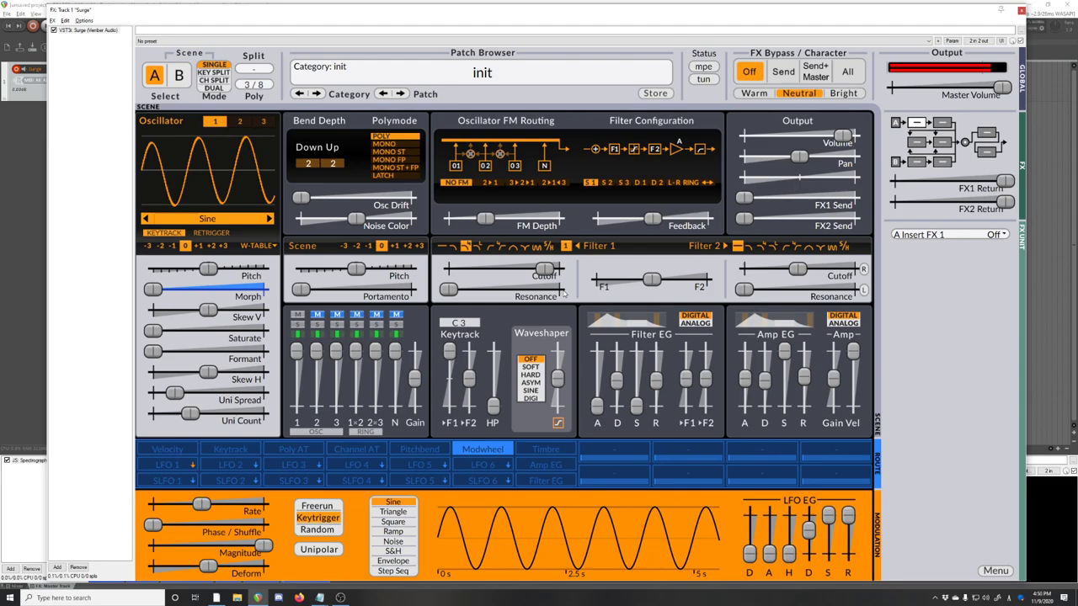
left_click_drag(544, 270, 543, 270)
left_click_drag(842, 136, 833, 136)
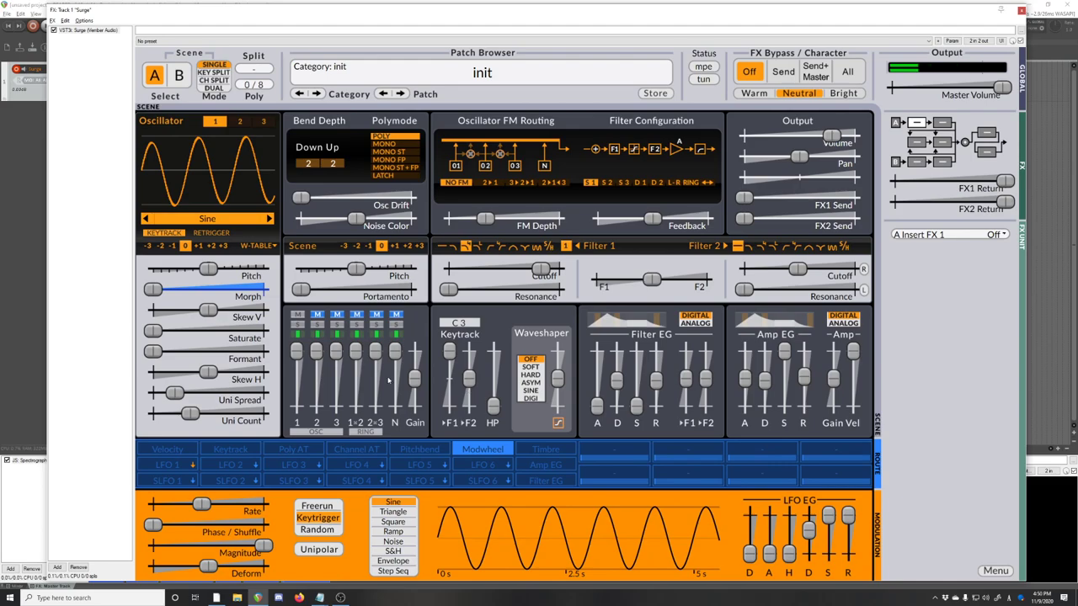
Step: Copy scene A, switch Scene Mode to Dual, and pan scene B fully right
right_click(156, 75)
left_click(163, 78)
left_click(214, 87)
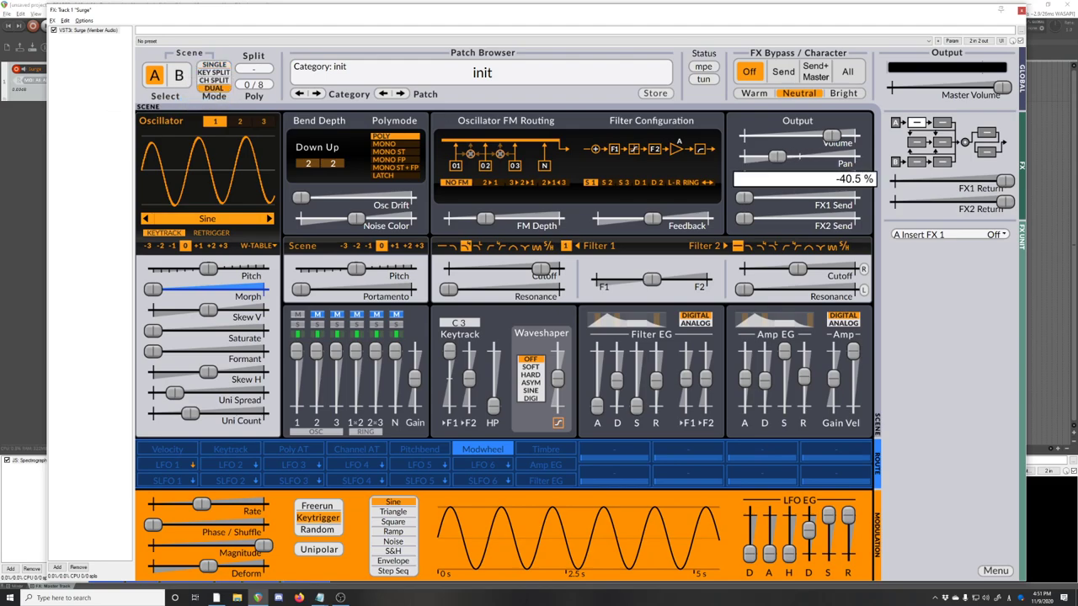
left_click(177, 75)
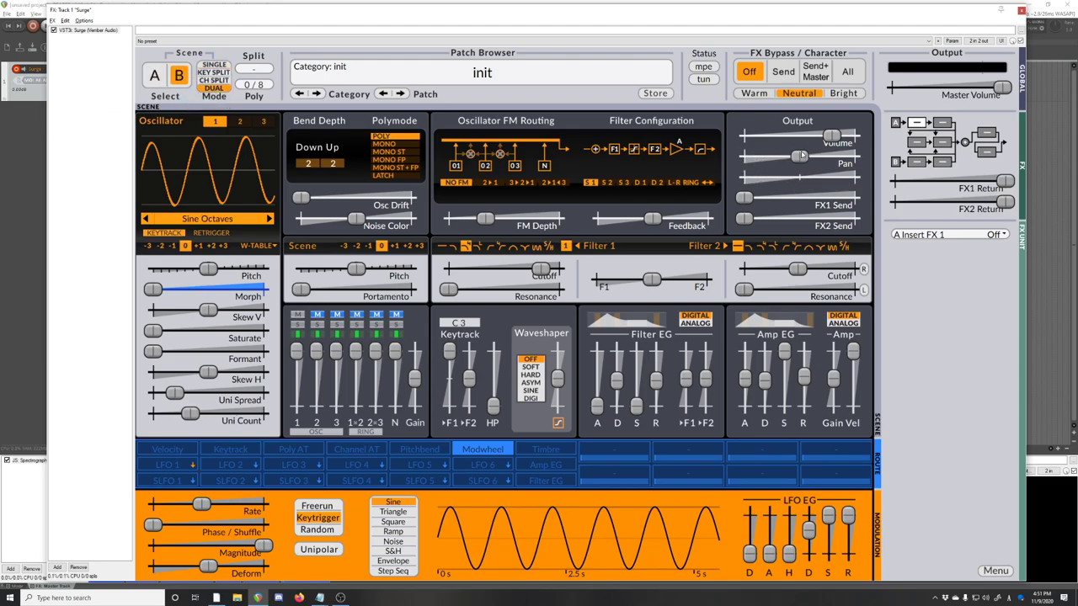
left_click_drag(801, 156, 881, 138)
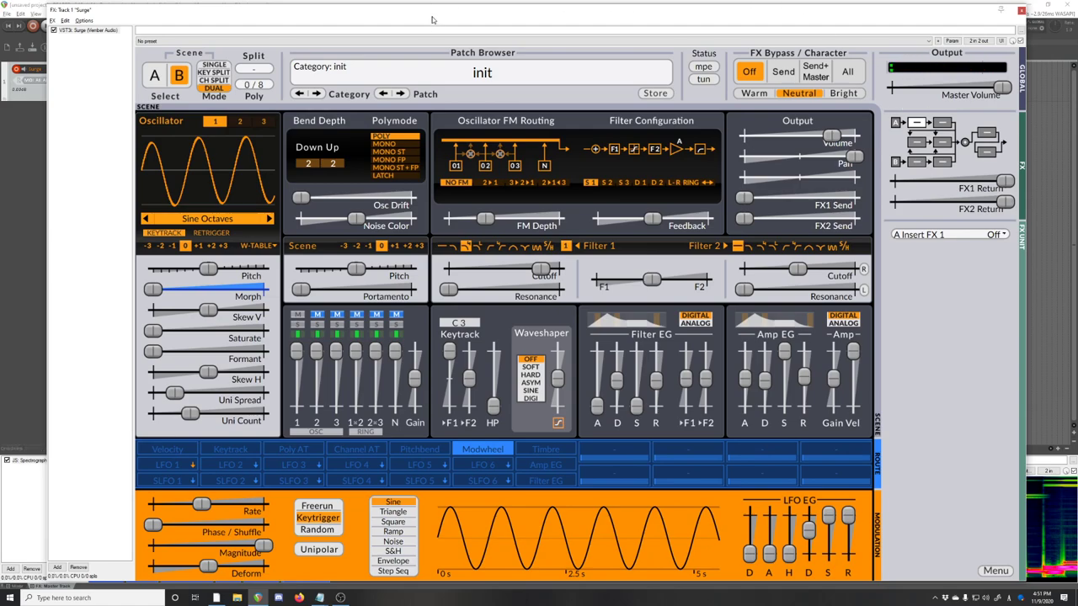
left_click_drag(432, 18, 429, 15)
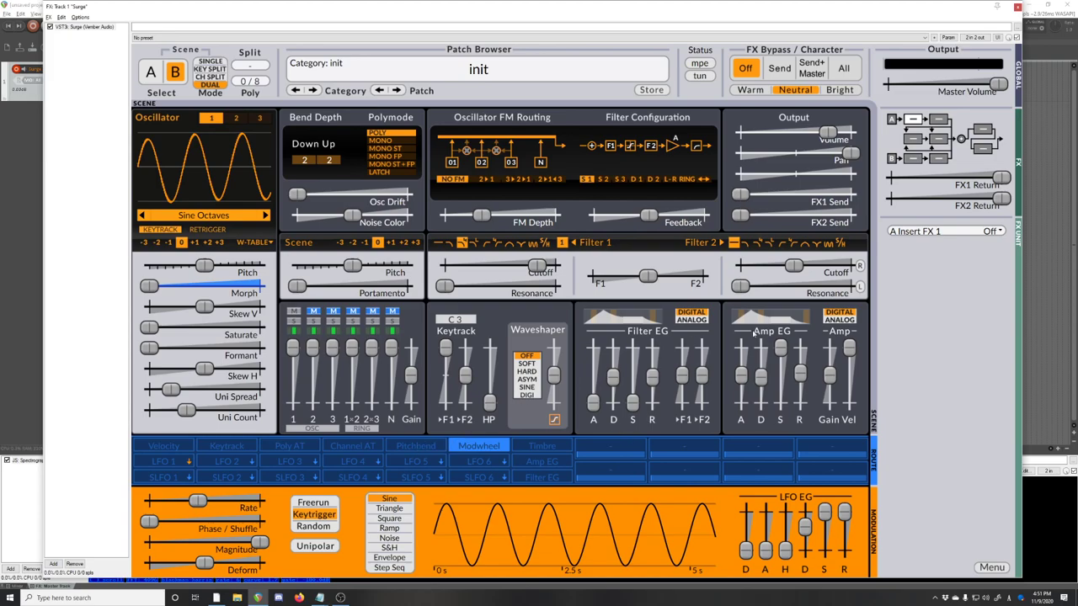
Step: Check the amp decay and scene pitch options, then raise scene pitch to 7.00
right_click(763, 380)
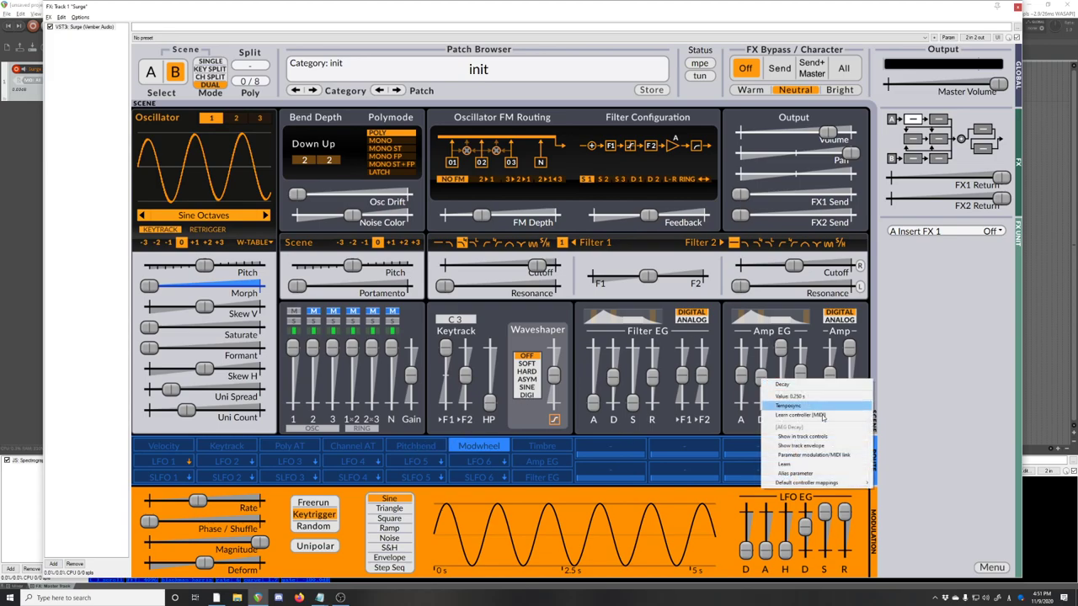
left_click(984, 363)
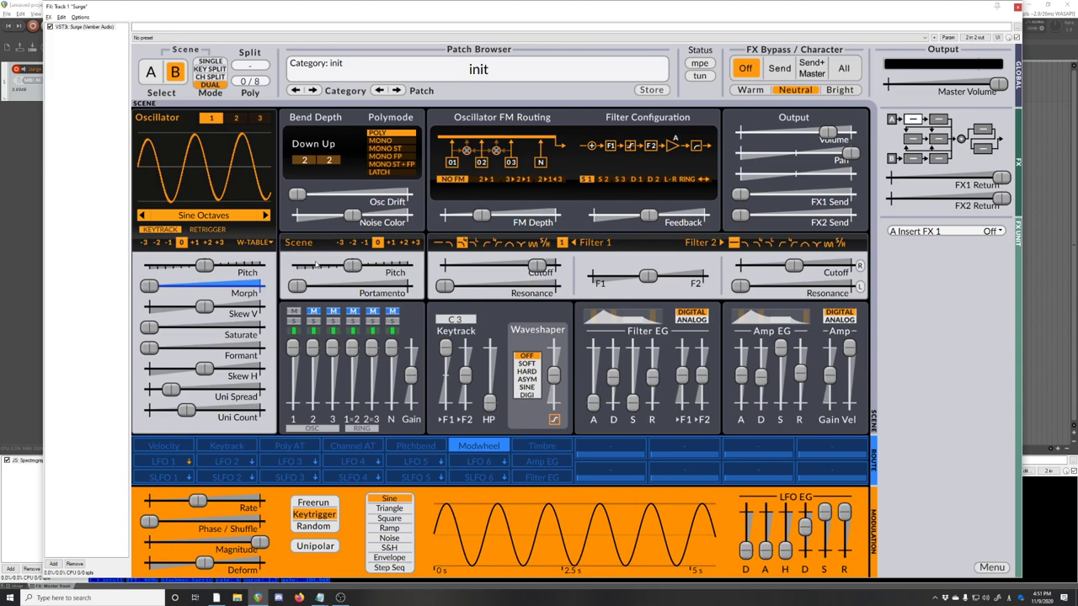
right_click(352, 268)
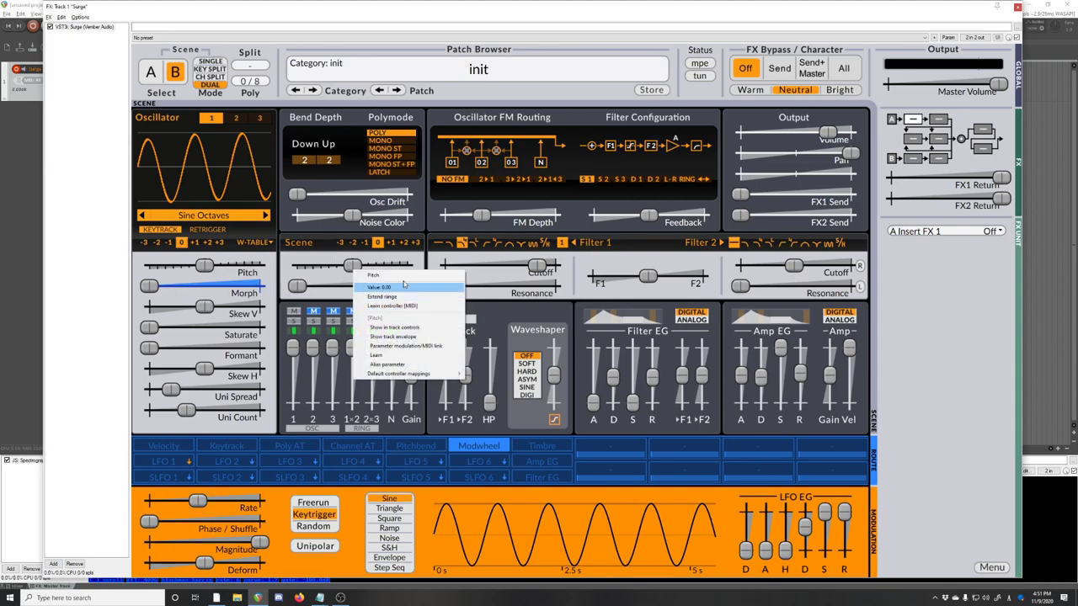
left_click(399, 255)
left_click_drag(349, 276, 297, 266)
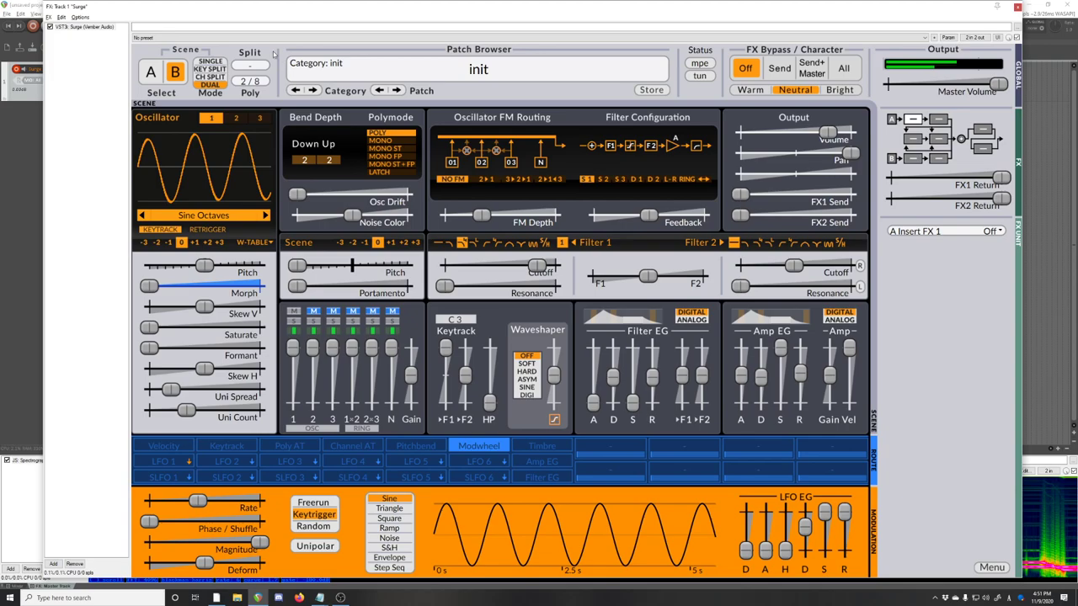
Step: Reset the patch to factory default and nudge the master volume down and back up
left_click(213, 38)
left_click(214, 45)
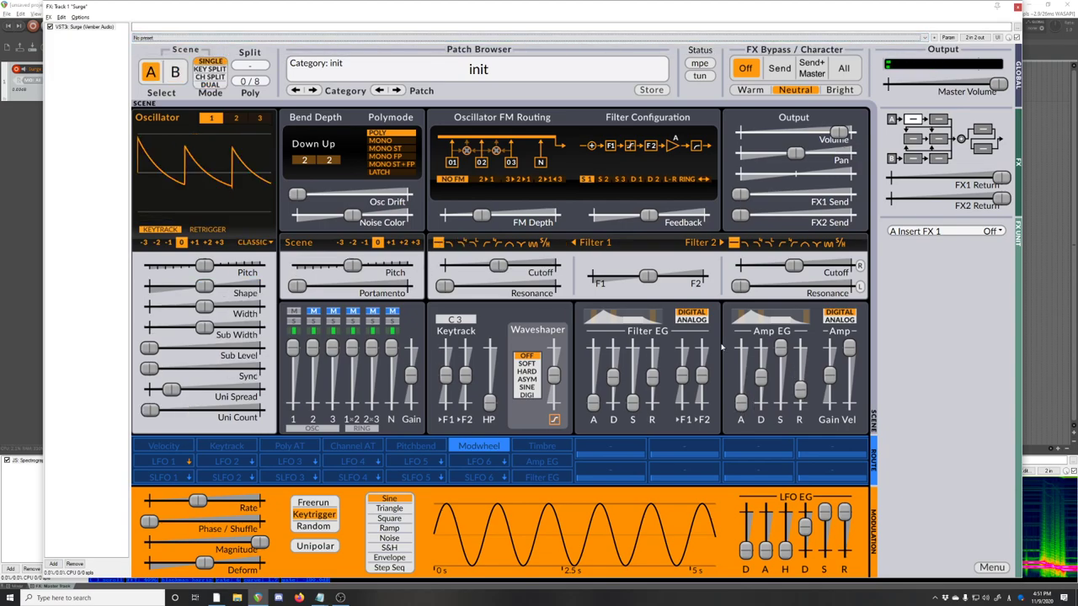
mouse_move(998, 84)
left_mouse_down()
mouse_move(964, 84)
mouse_move(985, 84)
left_mouse_up()
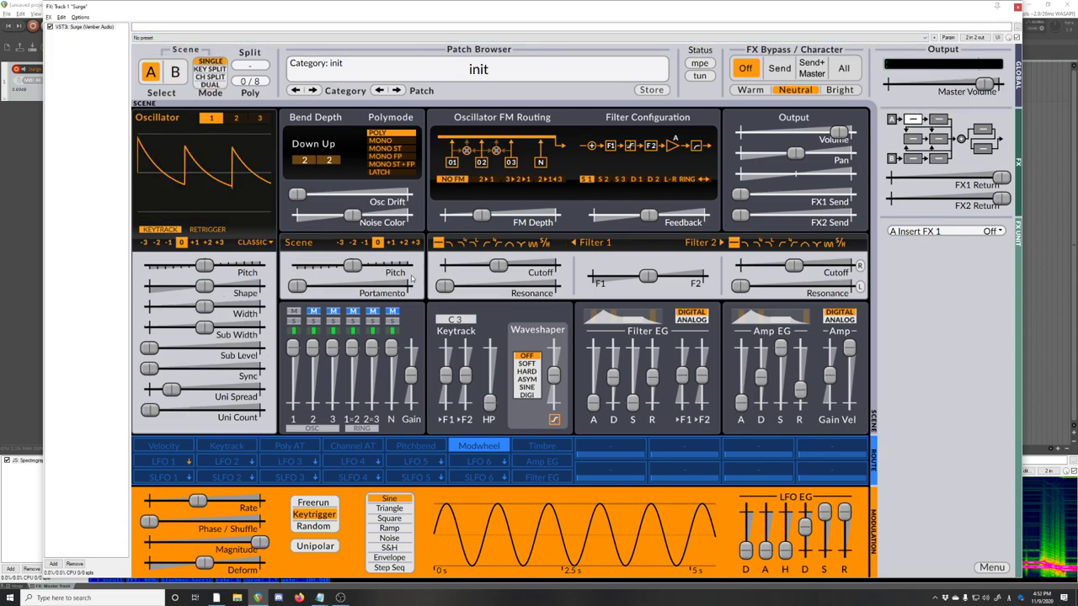
left_click_drag(412, 268, 306, 271)
Step: Enable extended range on scene pitch, push it to maximum, then return it to zero
double_click(301, 267)
right_click(361, 263)
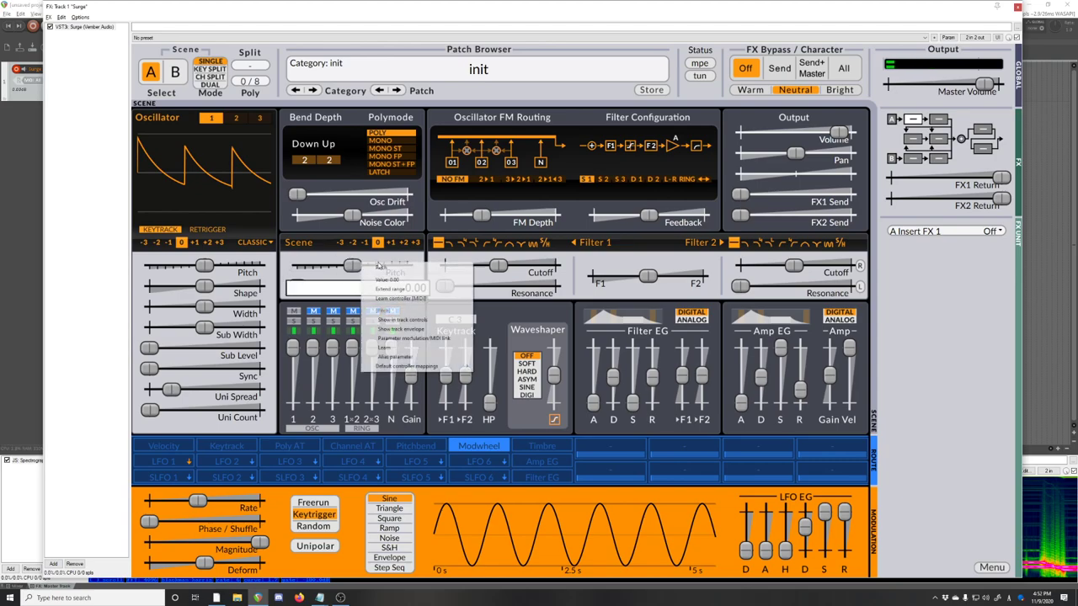
left_click(412, 286)
left_click_drag(352, 266, 296, 268)
double_click(323, 269)
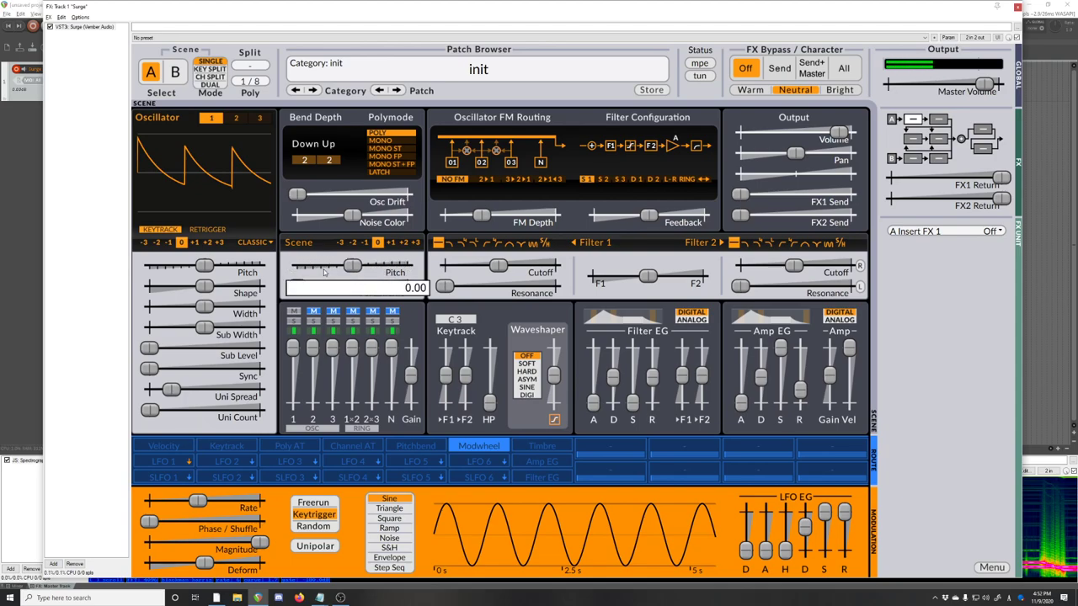
Step: Switch oscillator 1 to the Sine Octaves wavetable and snap Morph to frame 3 of 6
right_click(200, 295)
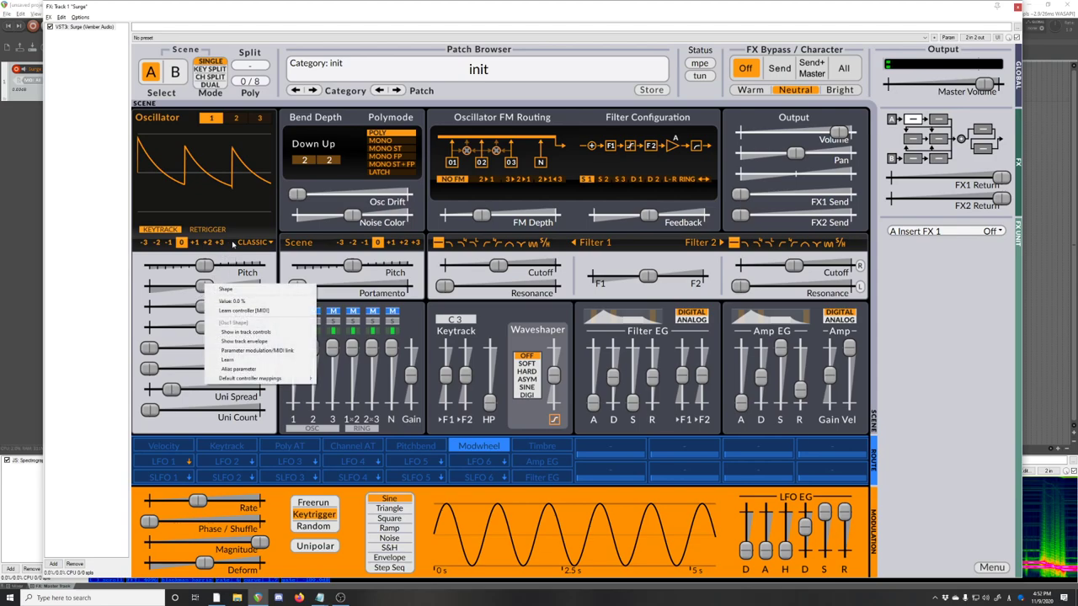
left_click(251, 242)
left_click(251, 242)
left_click(255, 267)
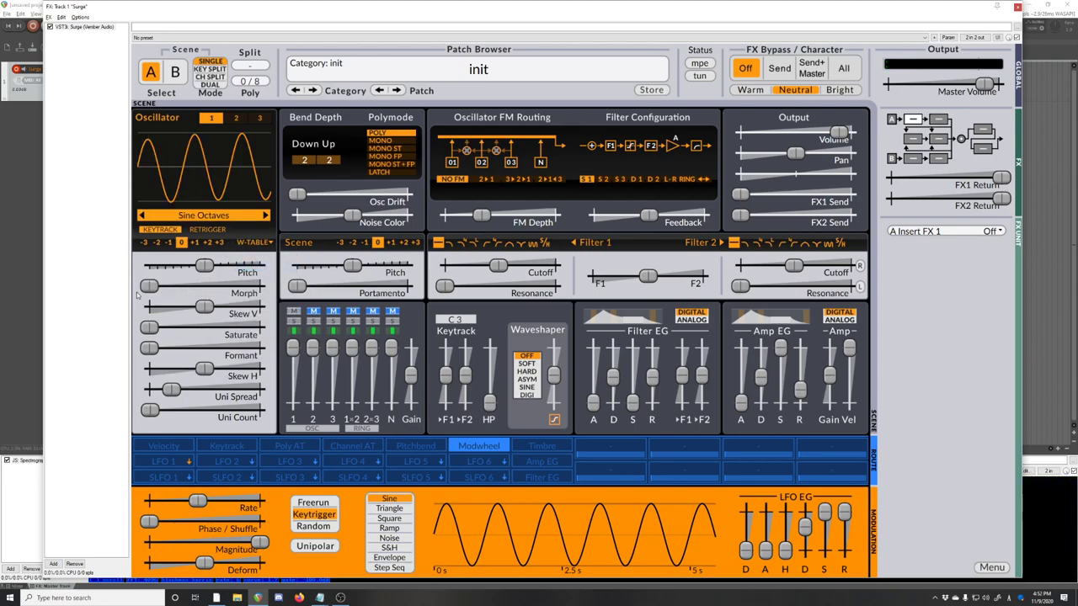
right_click(176, 289)
left_click(226, 316)
mouse_move(149, 286)
left_mouse_down()
mouse_move(260, 286)
mouse_move(149, 286)
left_mouse_up()
Step: Route the mod wheel to Filter 1 cutoff, oscillator 2 level and Morph
left_click(500, 444)
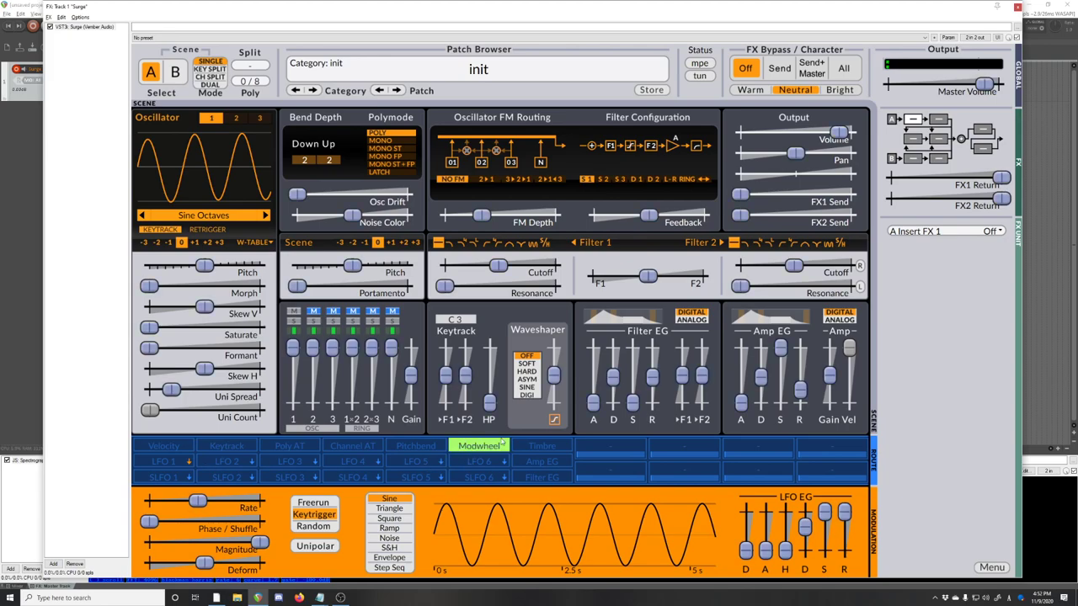
left_click_drag(498, 266, 528, 266)
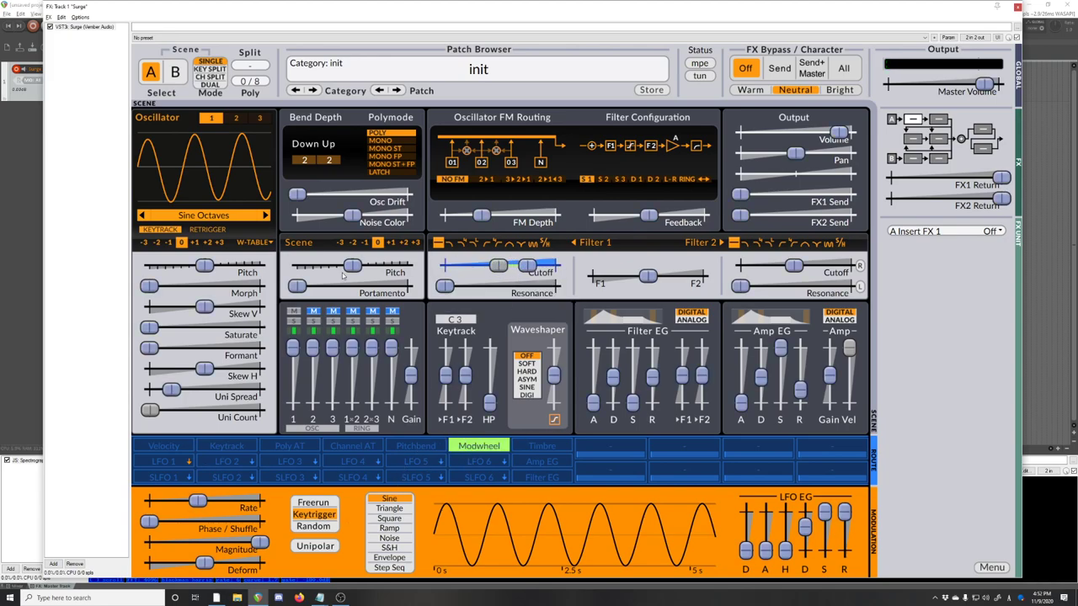
left_click_drag(313, 348, 312, 379)
mouse_move(150, 286)
left_mouse_down()
mouse_move(172, 287)
mouse_move(145, 266)
left_mouse_up()
left_click(478, 447)
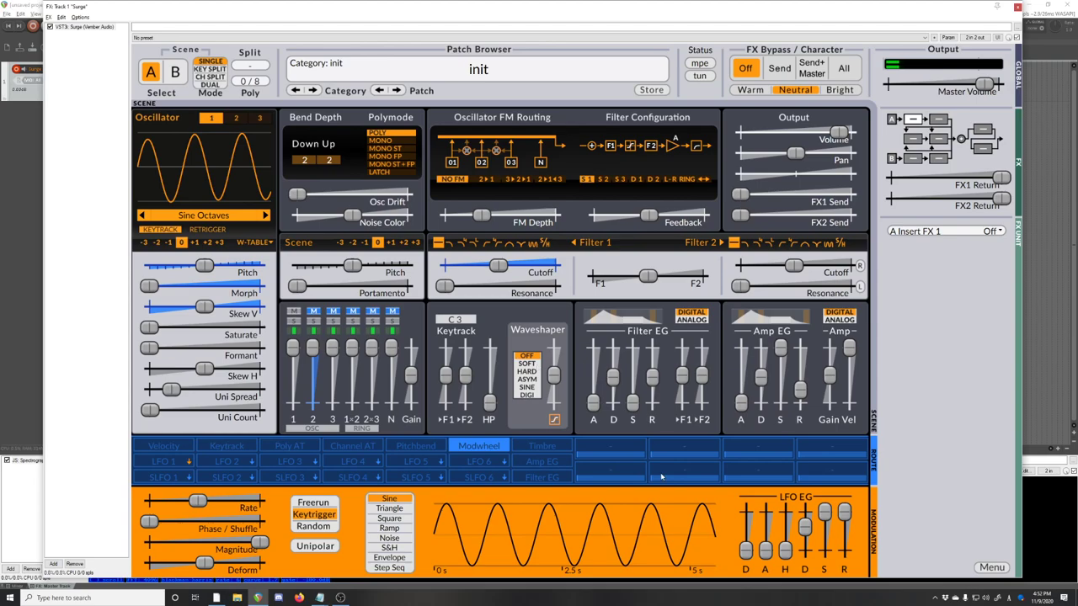
Step: Review the mod wheel's routing list and the Filter 1 cutoff options without changing anything
right_click(483, 449)
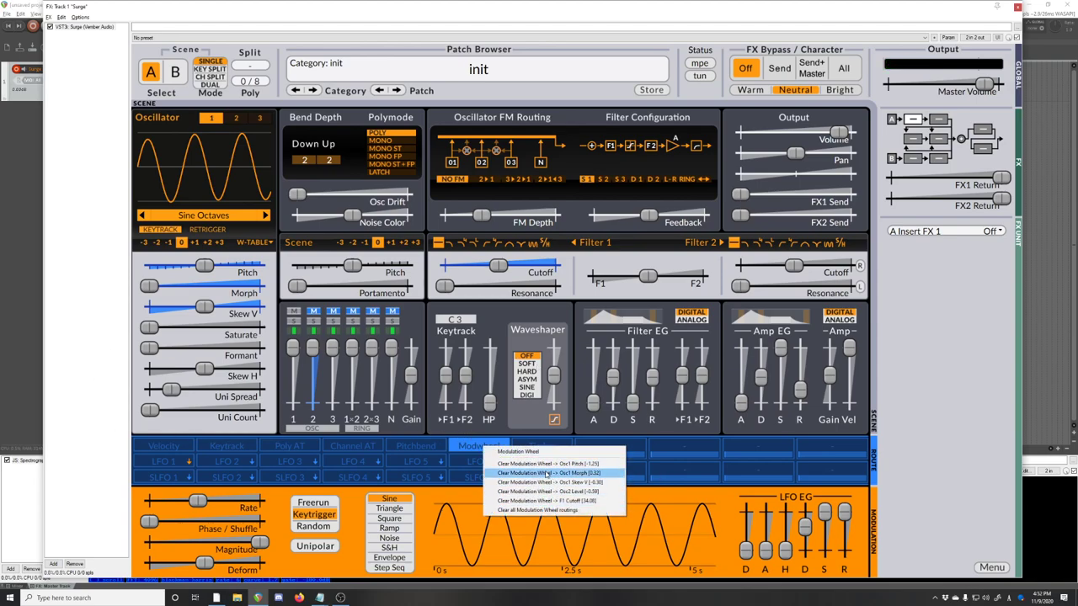
left_click(581, 264)
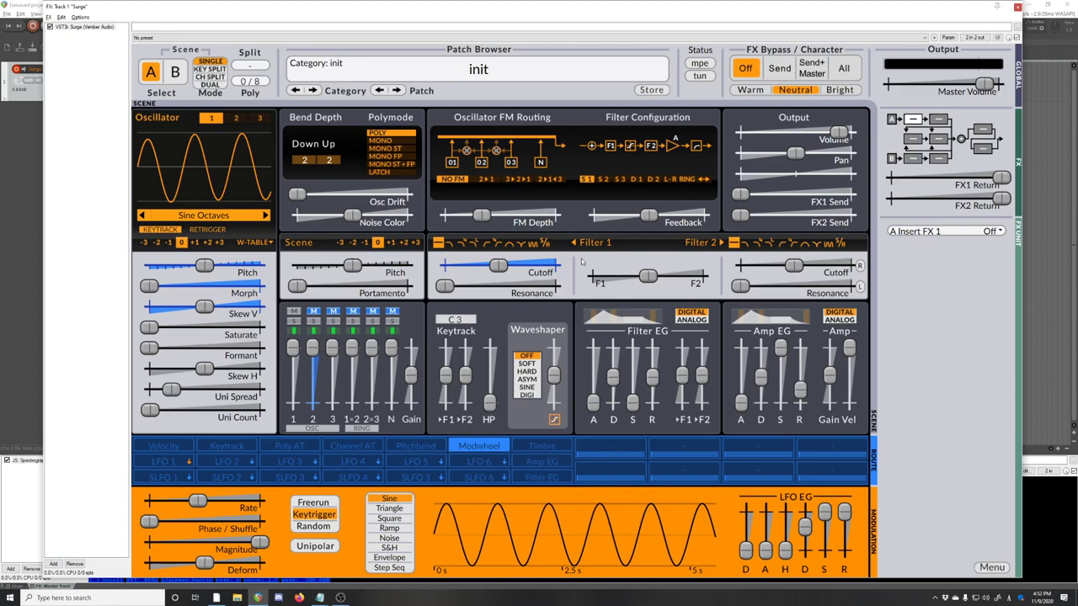
right_click(497, 270)
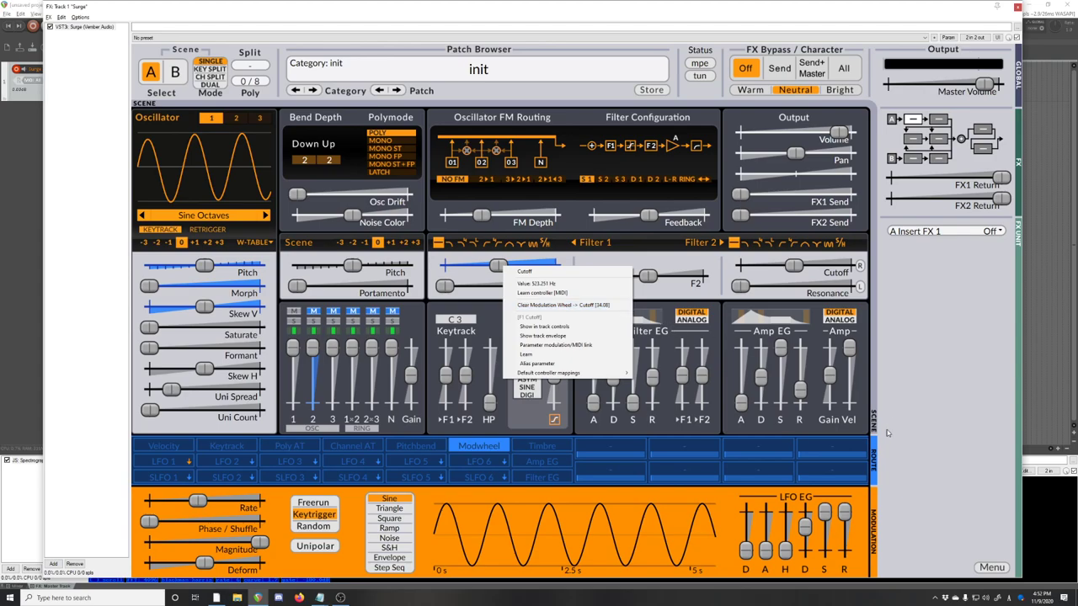
left_click(909, 462)
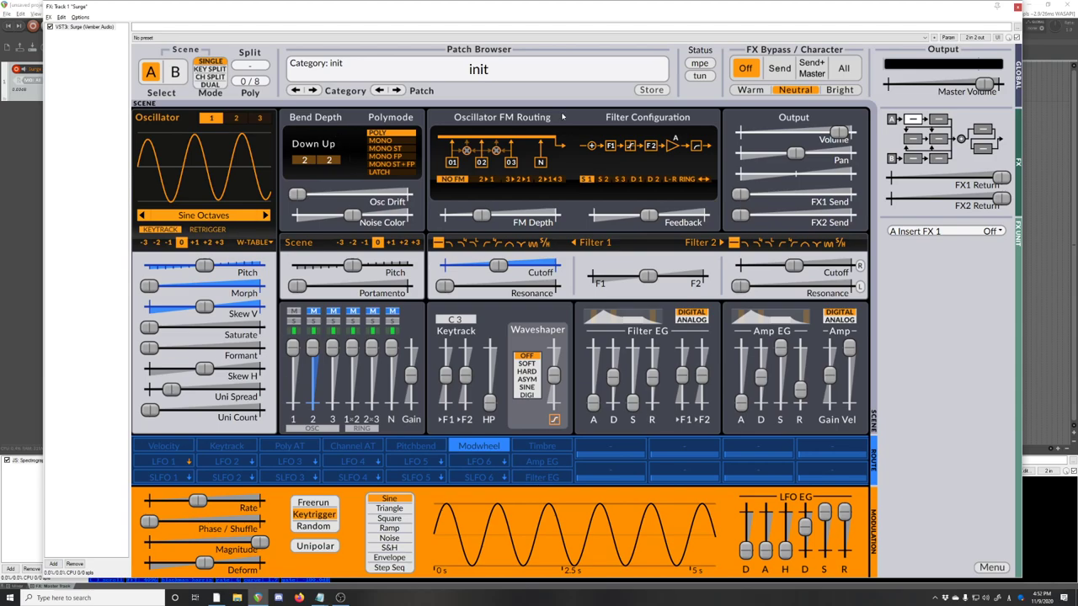
right_click(464, 454)
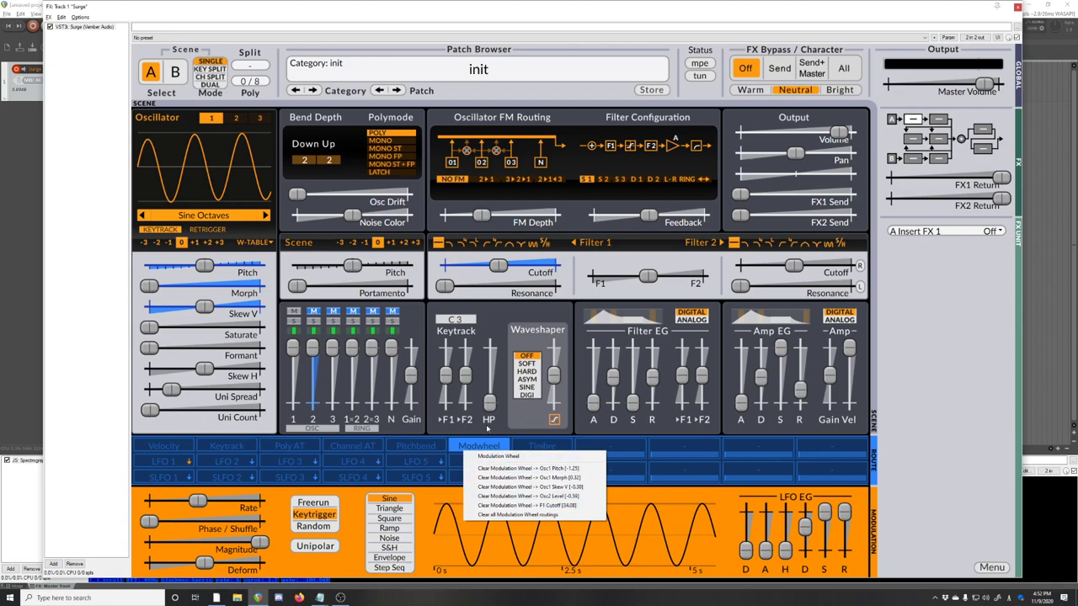
right_click(494, 260)
mouse_move(531, 369)
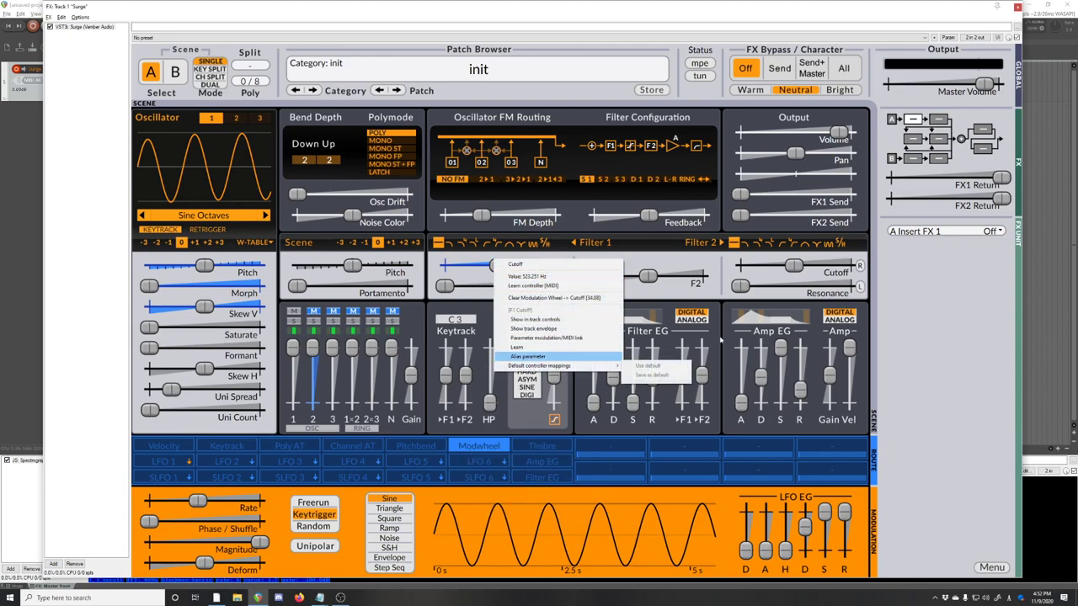
key("Escape")
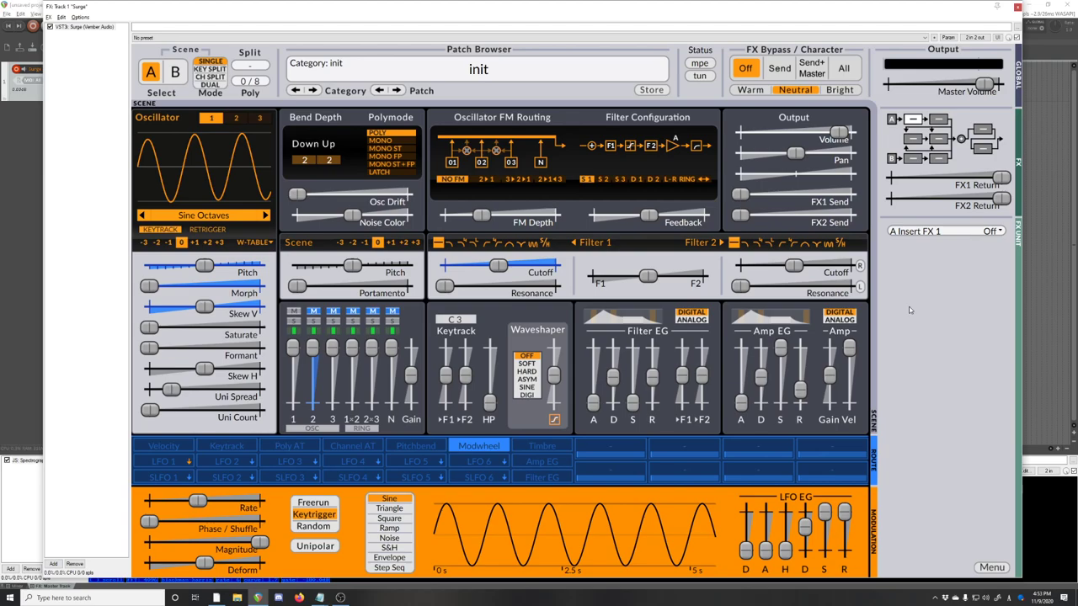
Step: Try several Filter 1 types, including 24dB lowpass and ladder lowpass
left_click(986, 568)
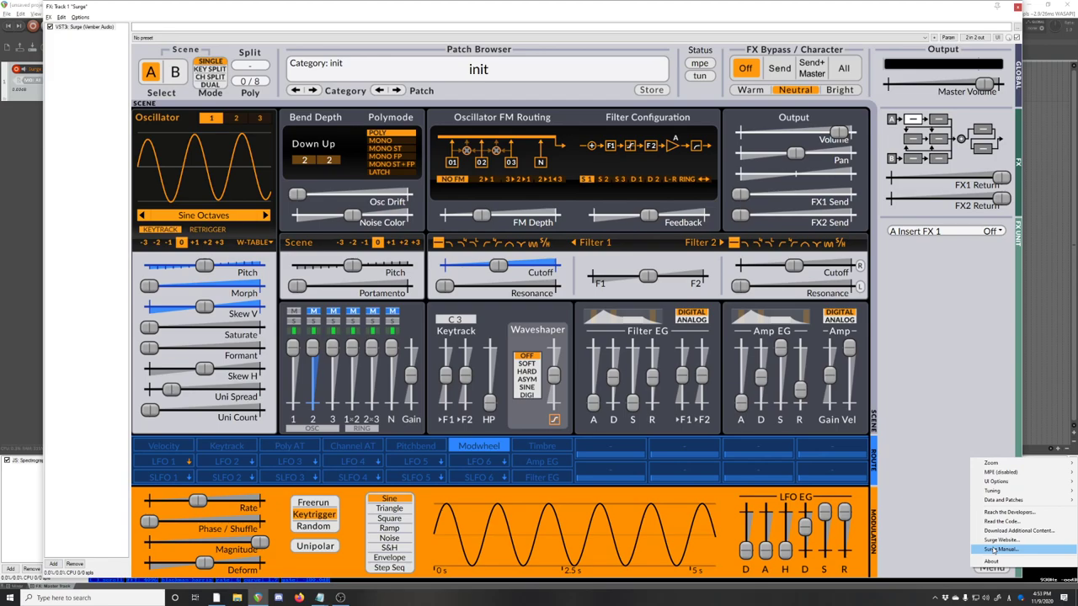
left_click(999, 540)
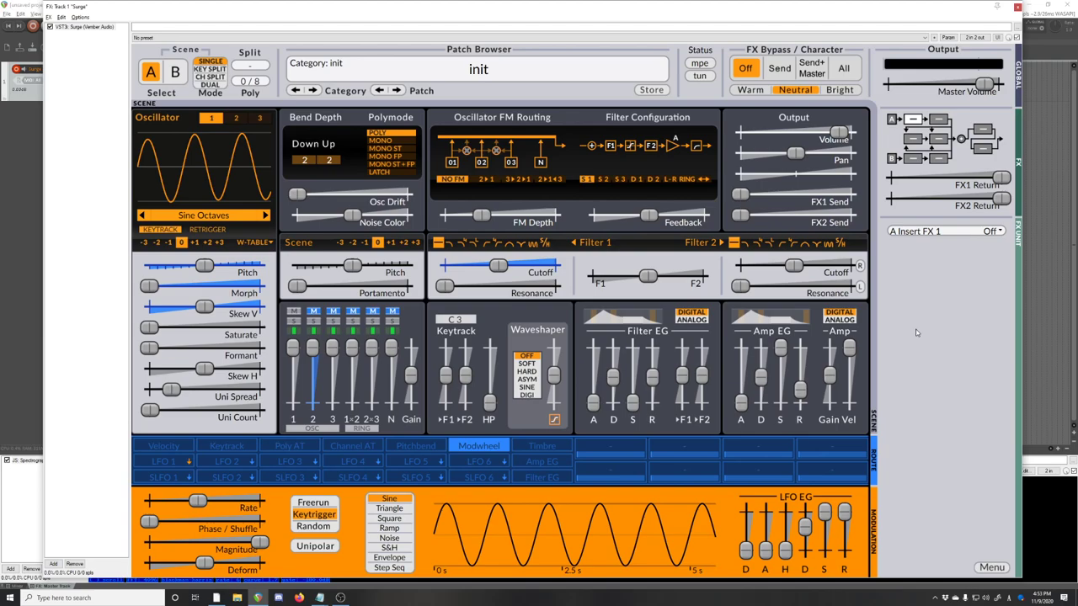
left_click(461, 243)
left_click(564, 243)
left_click(486, 245)
left_click(535, 244)
Step: Set Filter 1 to subtype 4, raise feedback, and set the filter configuration to Wide
left_click(563, 243)
left_click_drag(664, 222, 675, 223)
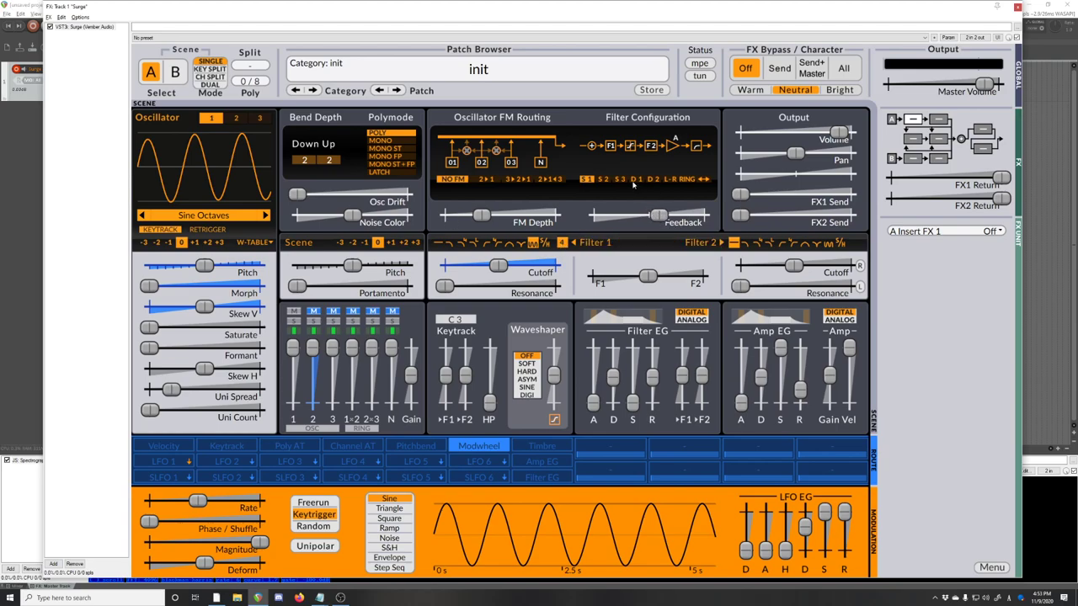
left_click(688, 180)
left_click(704, 180)
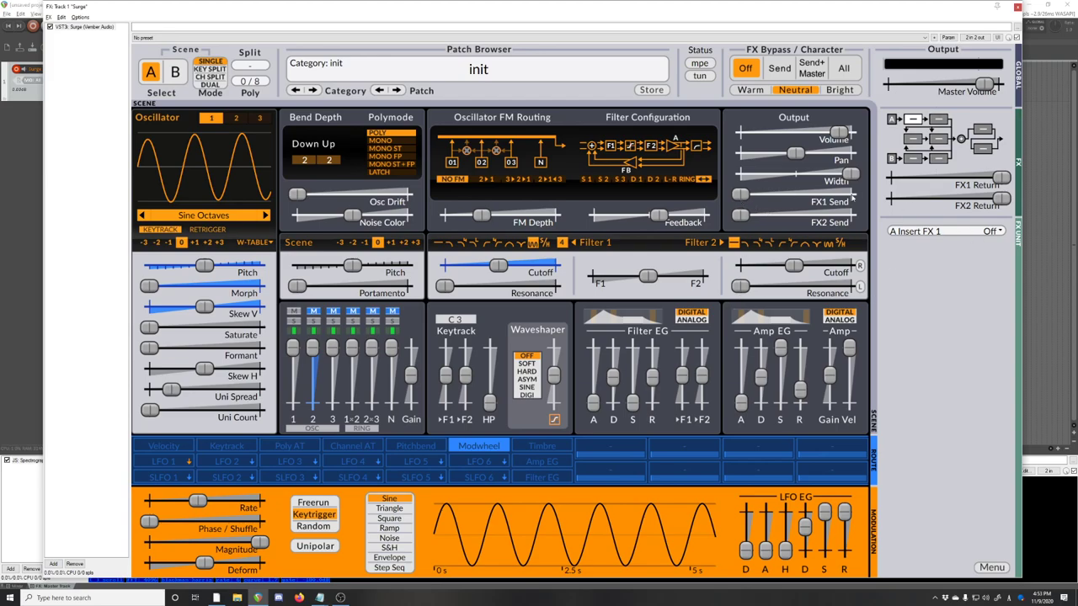
Step: Load the Init Phaser into scene A Insert FX 1 and set its Mix to 63.1%
left_click(960, 230)
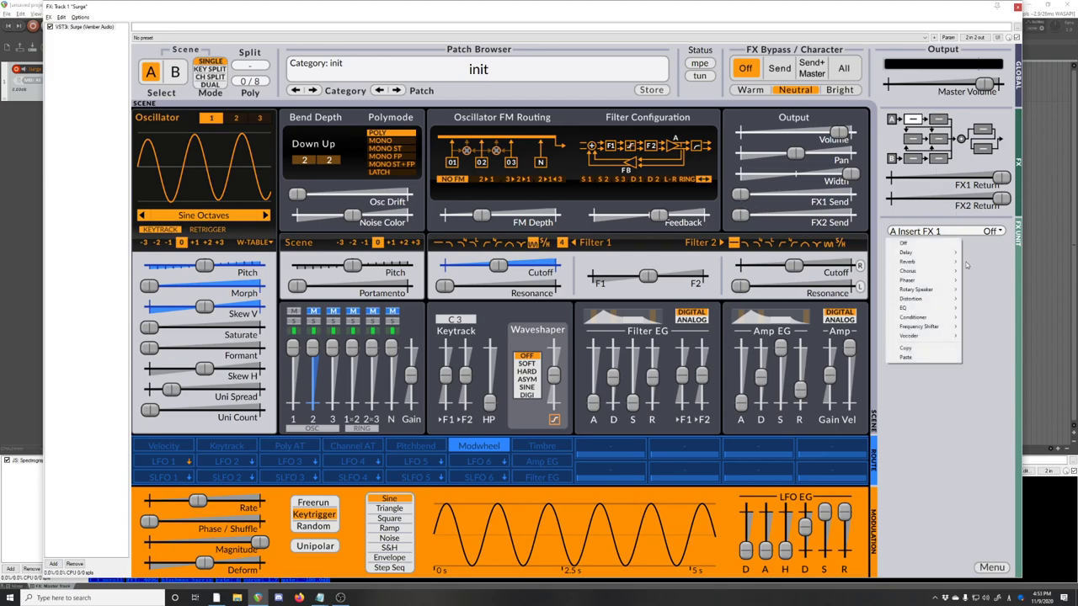
mouse_move(935, 280)
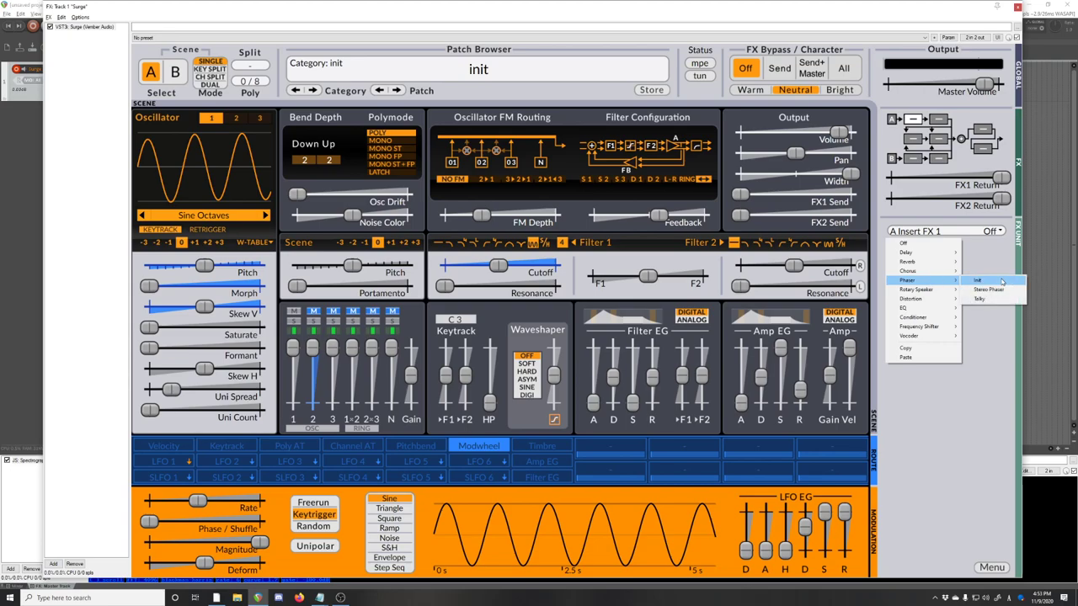
left_click(982, 290)
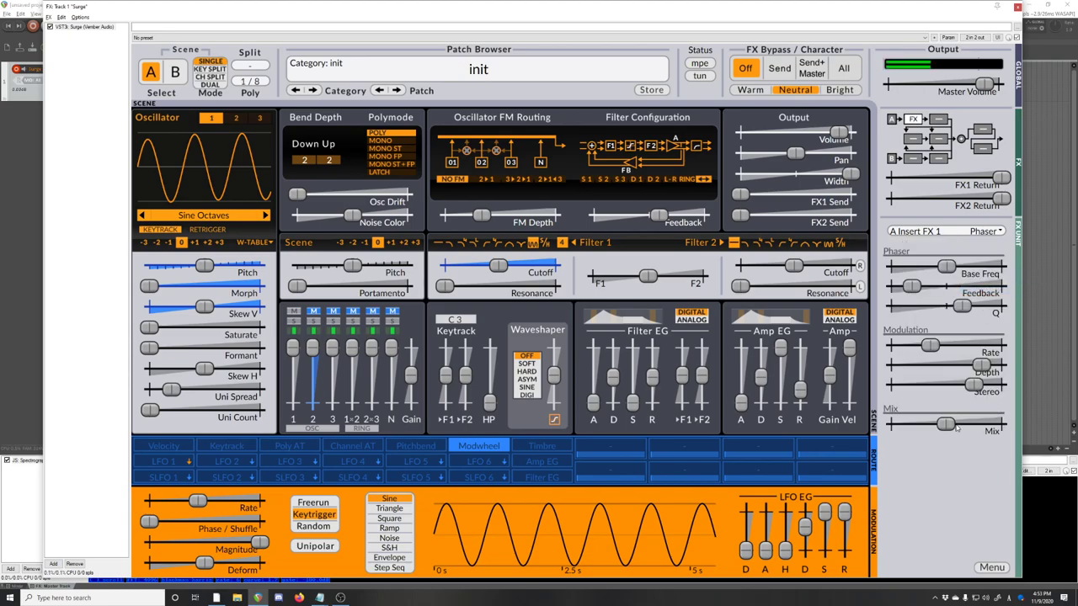
left_click_drag(957, 428, 972, 427)
Step: Route the mod wheel to the Phaser rate, then bring OBS to the front
left_click(478, 445)
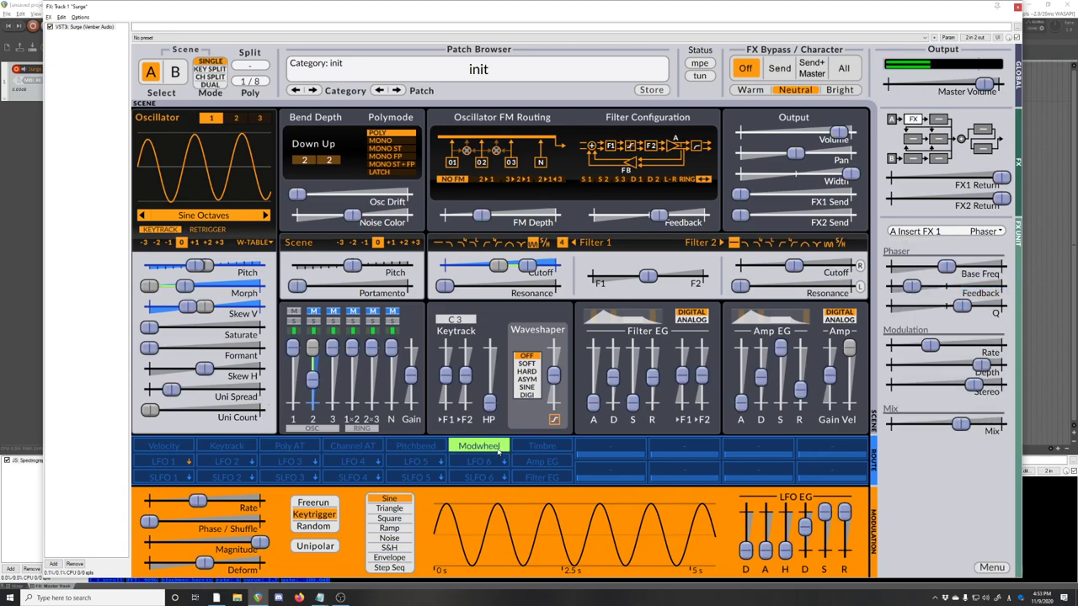
left_click_drag(930, 346, 985, 346)
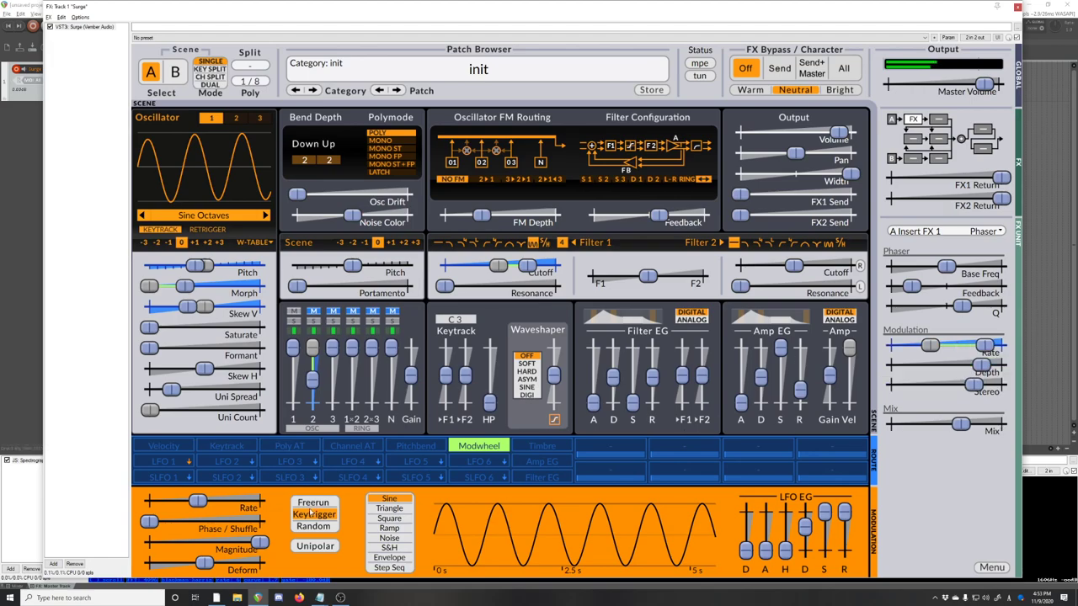
left_click(479, 448)
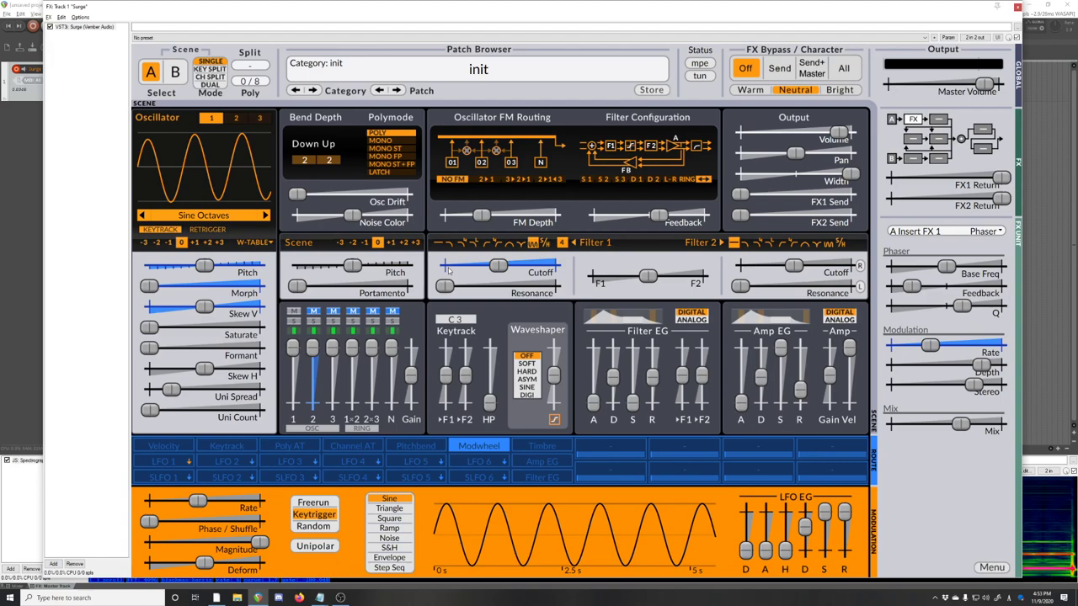
mouse_move(341, 599)
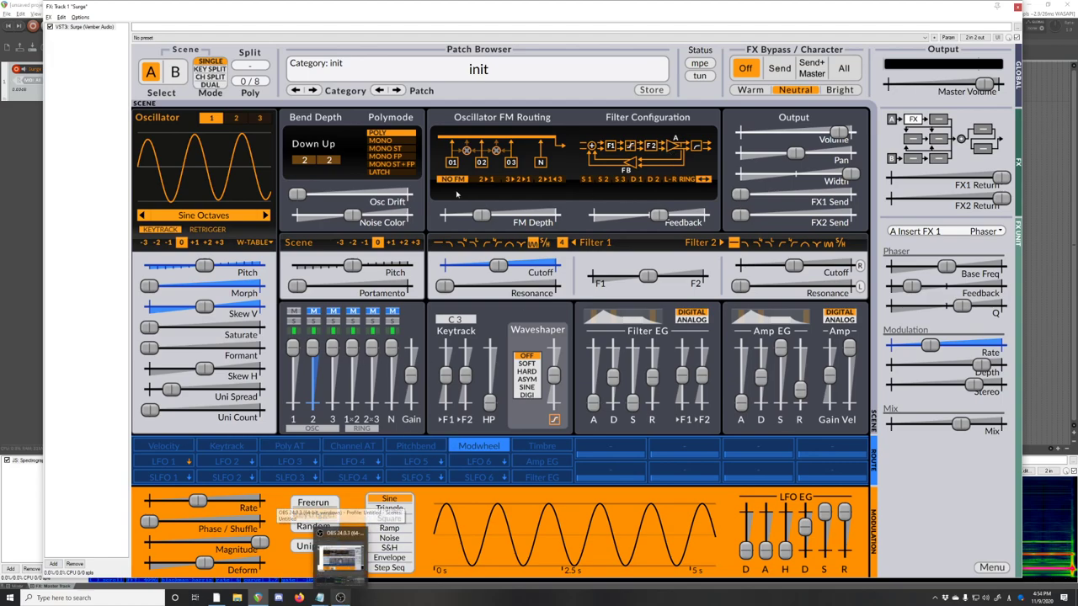
left_click(341, 556)
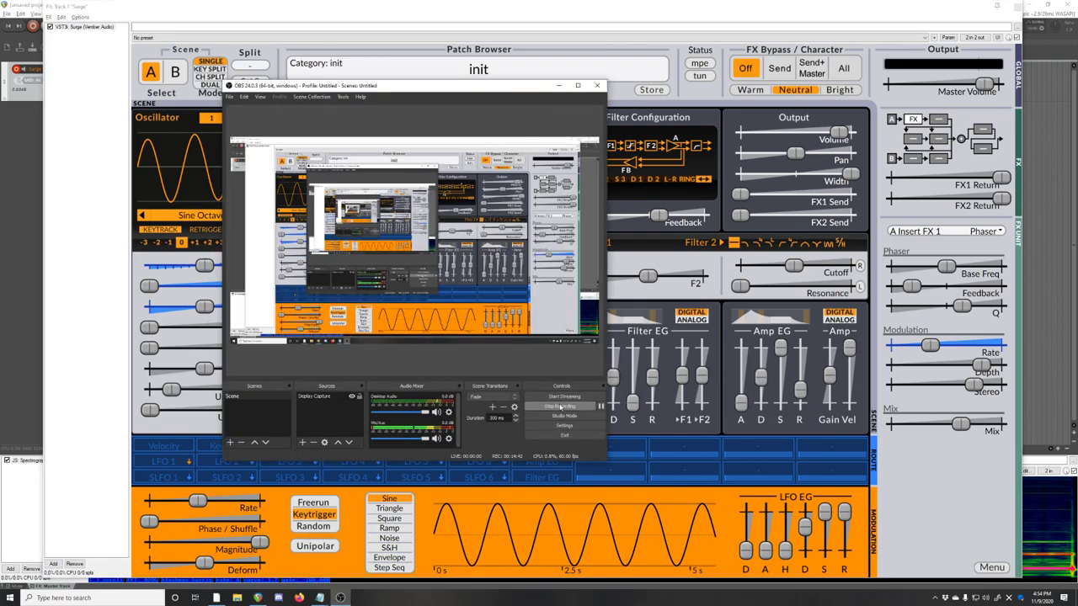